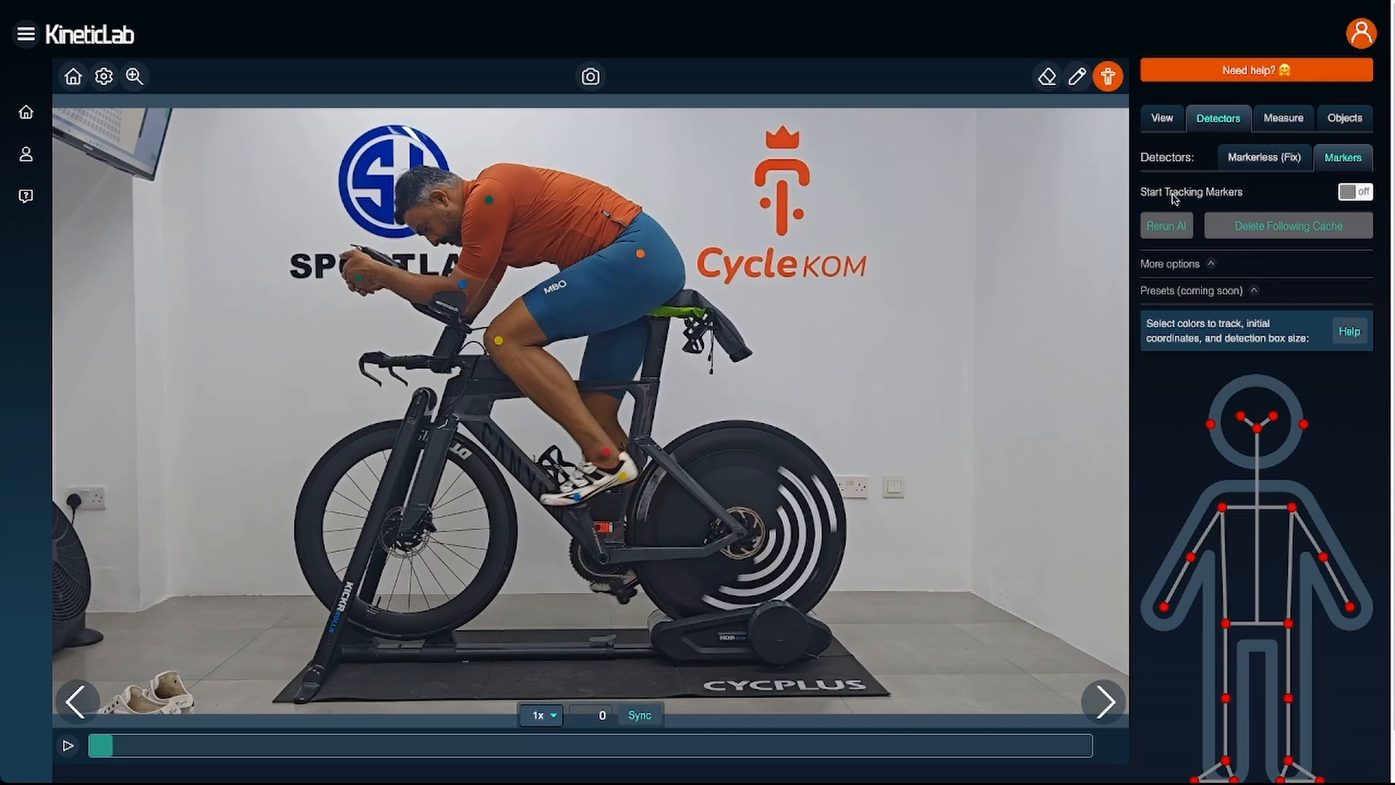
pyautogui.click(1362, 192)
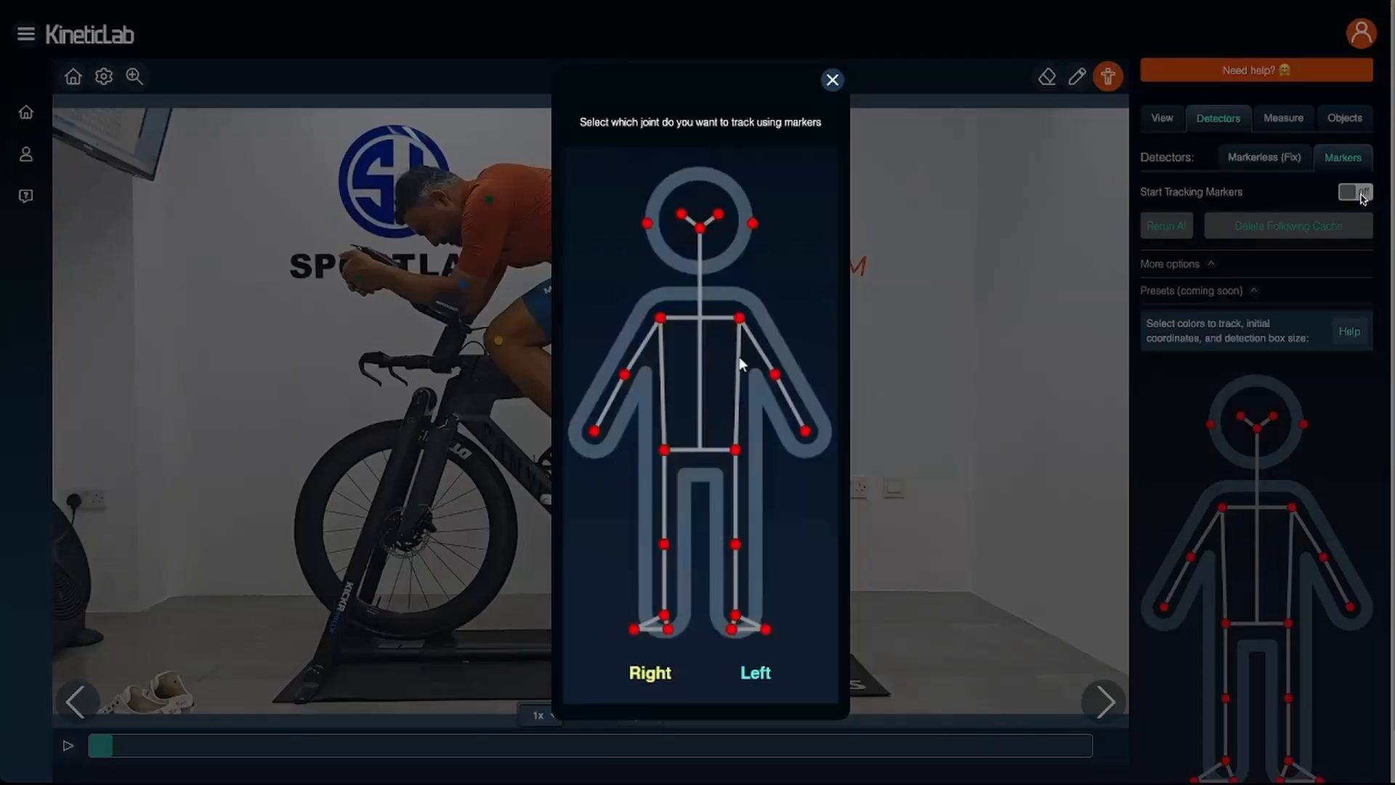
pyautogui.click(739, 318)
pyautogui.click(776, 375)
pyautogui.click(805, 431)
pyautogui.click(736, 450)
pyautogui.click(736, 543)
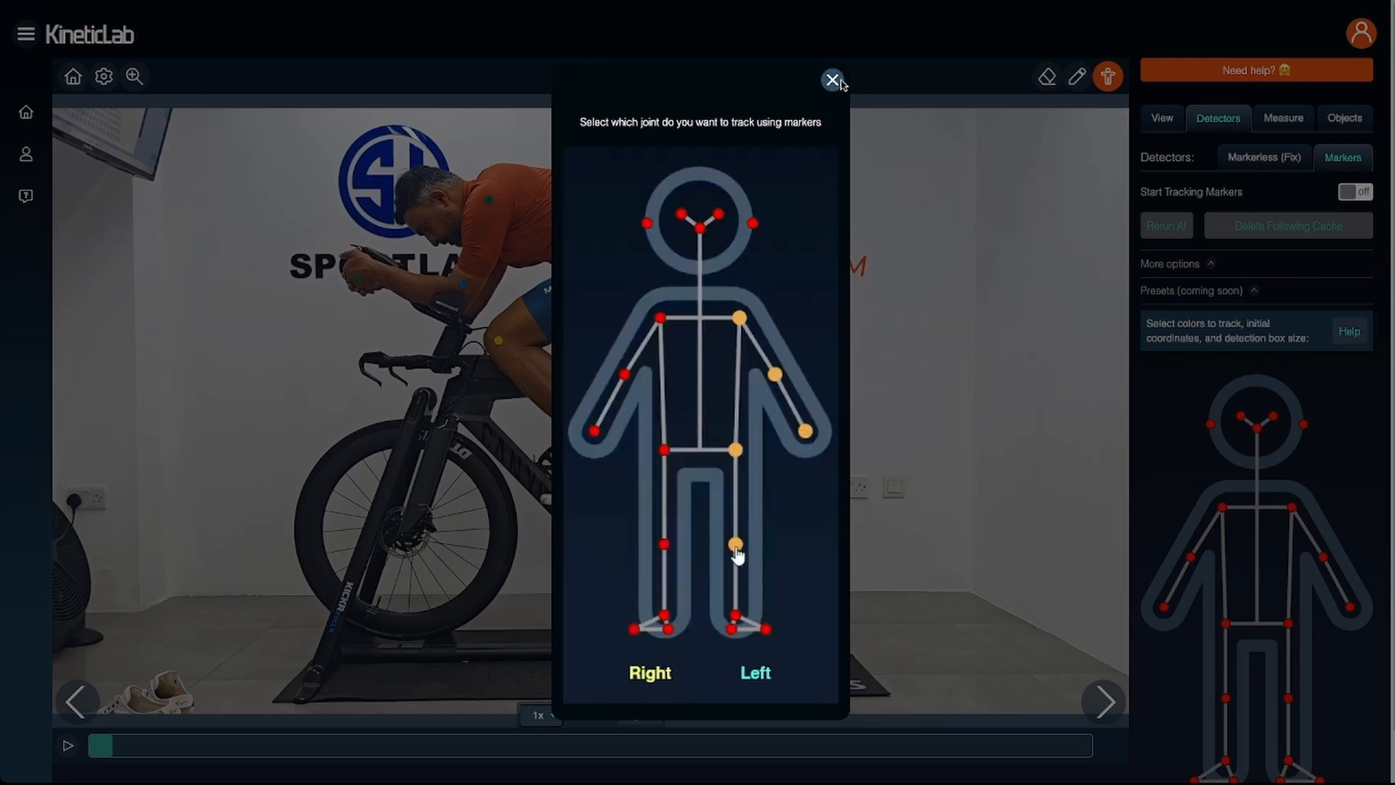
pyautogui.click(833, 80)
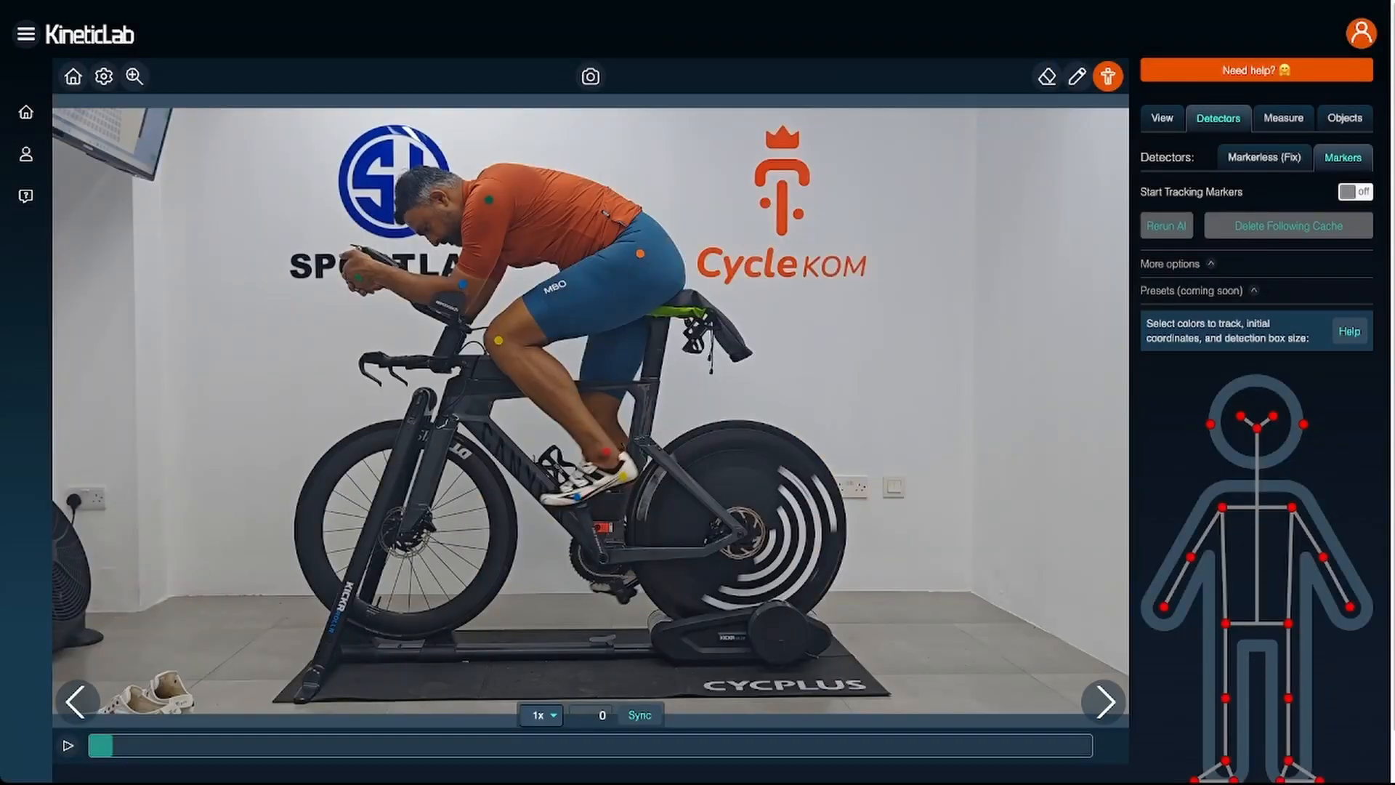
# - Add the left ankle, left knee and left hip as joints to track with markers
pyautogui.scroll(-1, 1323, 708)
pyautogui.click(1290, 712)
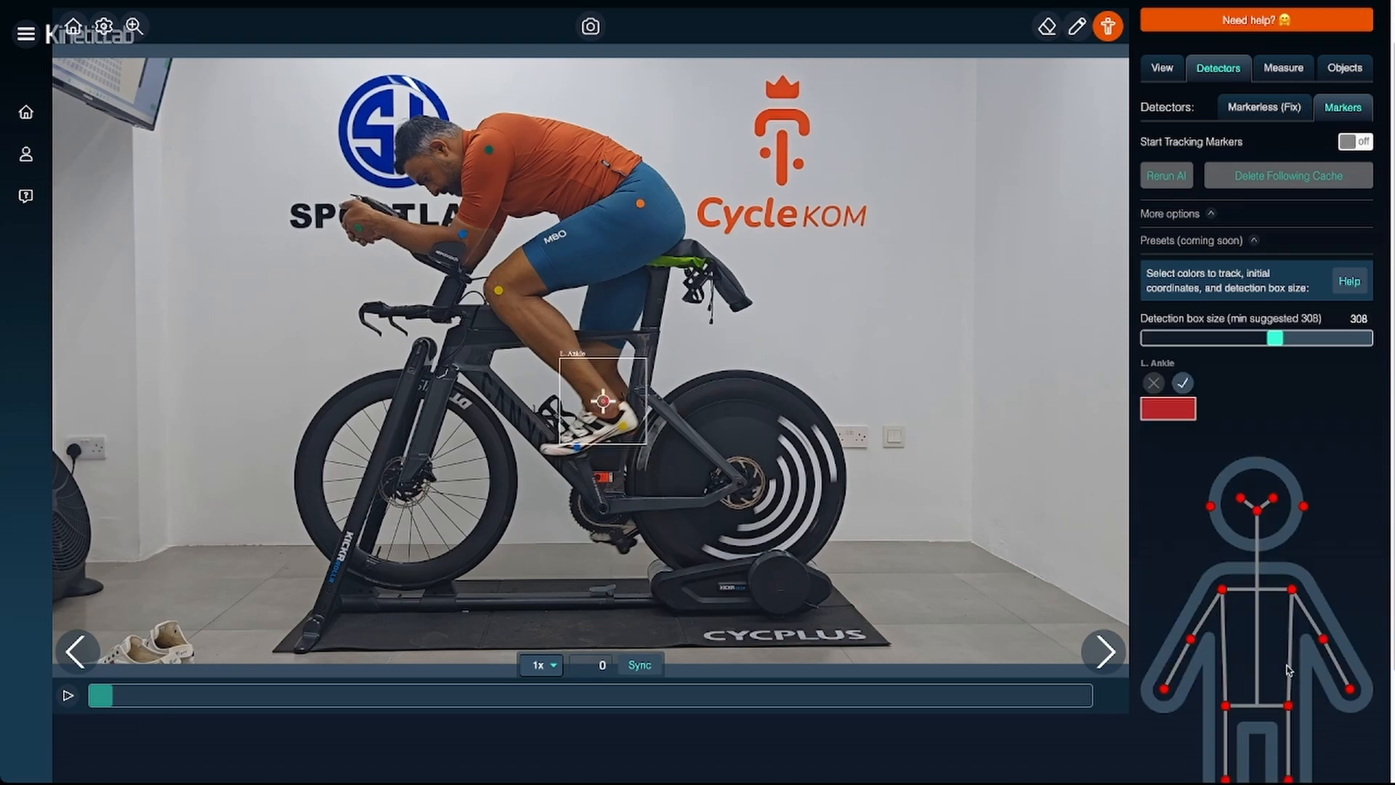
pyautogui.scroll(-2, 1312, 758)
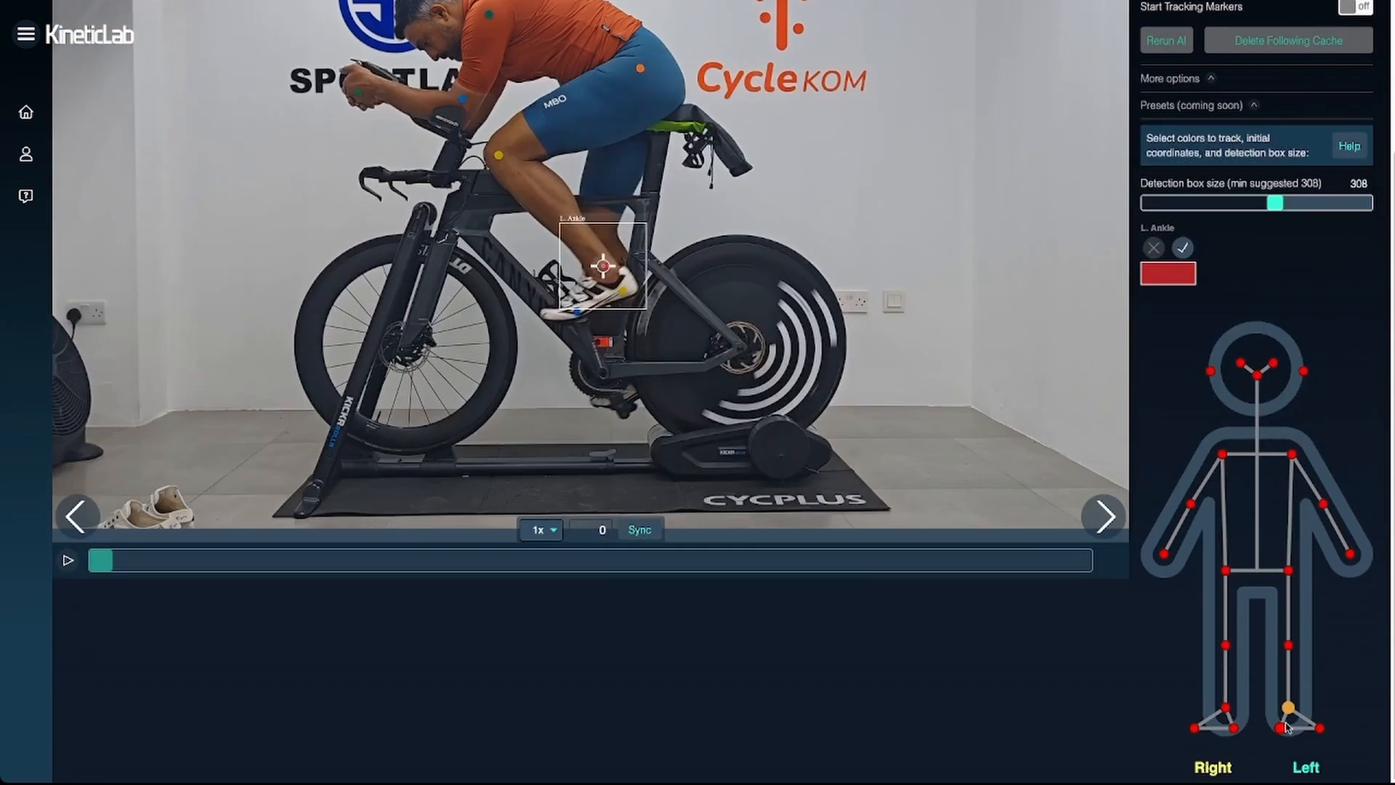
pyautogui.click(1289, 646)
pyautogui.click(1290, 573)
# - Try to start tracking the left hip, knee and ankle markers
pyautogui.scroll(3, 1309, 341)
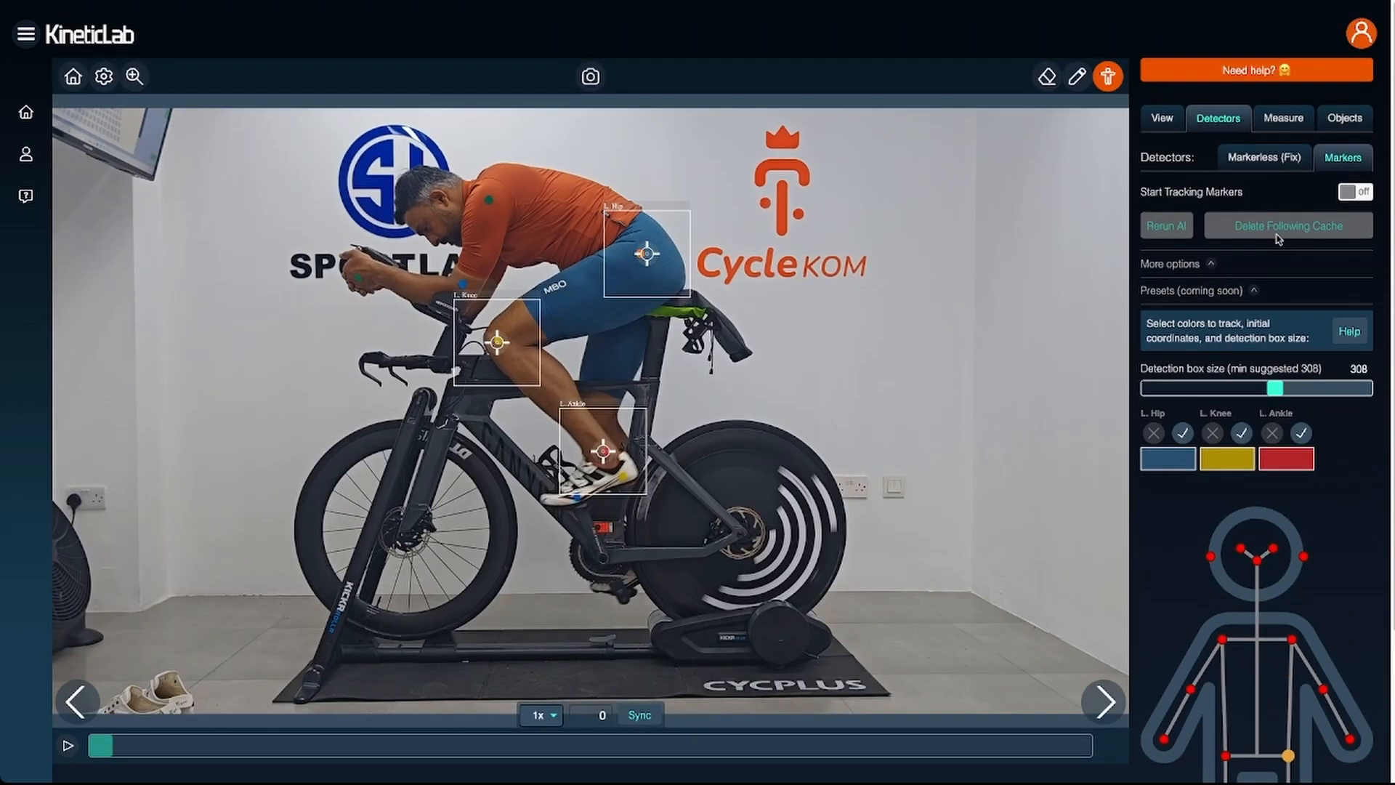
pyautogui.click(1364, 193)
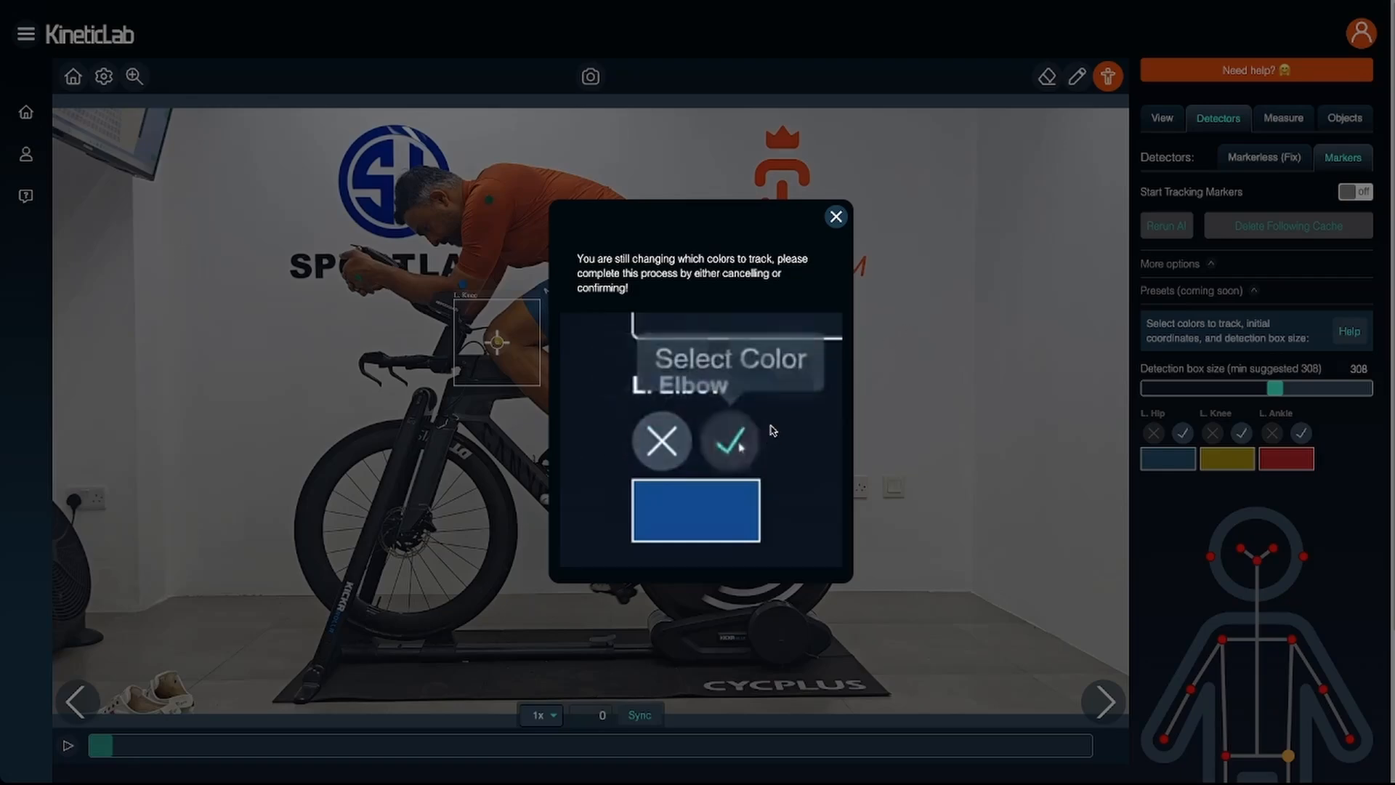
pyautogui.click(836, 218)
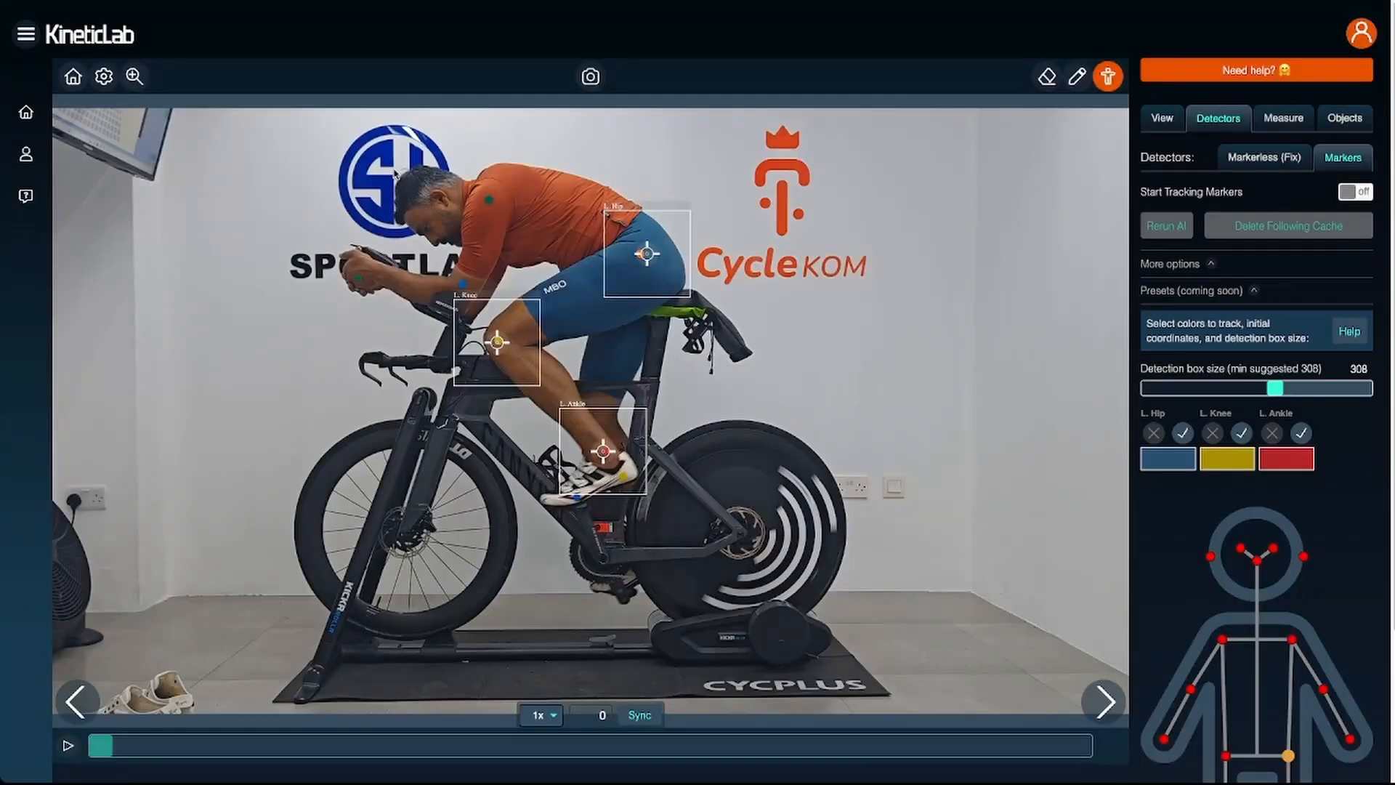
# - Center the left hip detection target on the orange marker on the rider's shorts
pyautogui.click(134, 76)
pyautogui.click(649, 269)
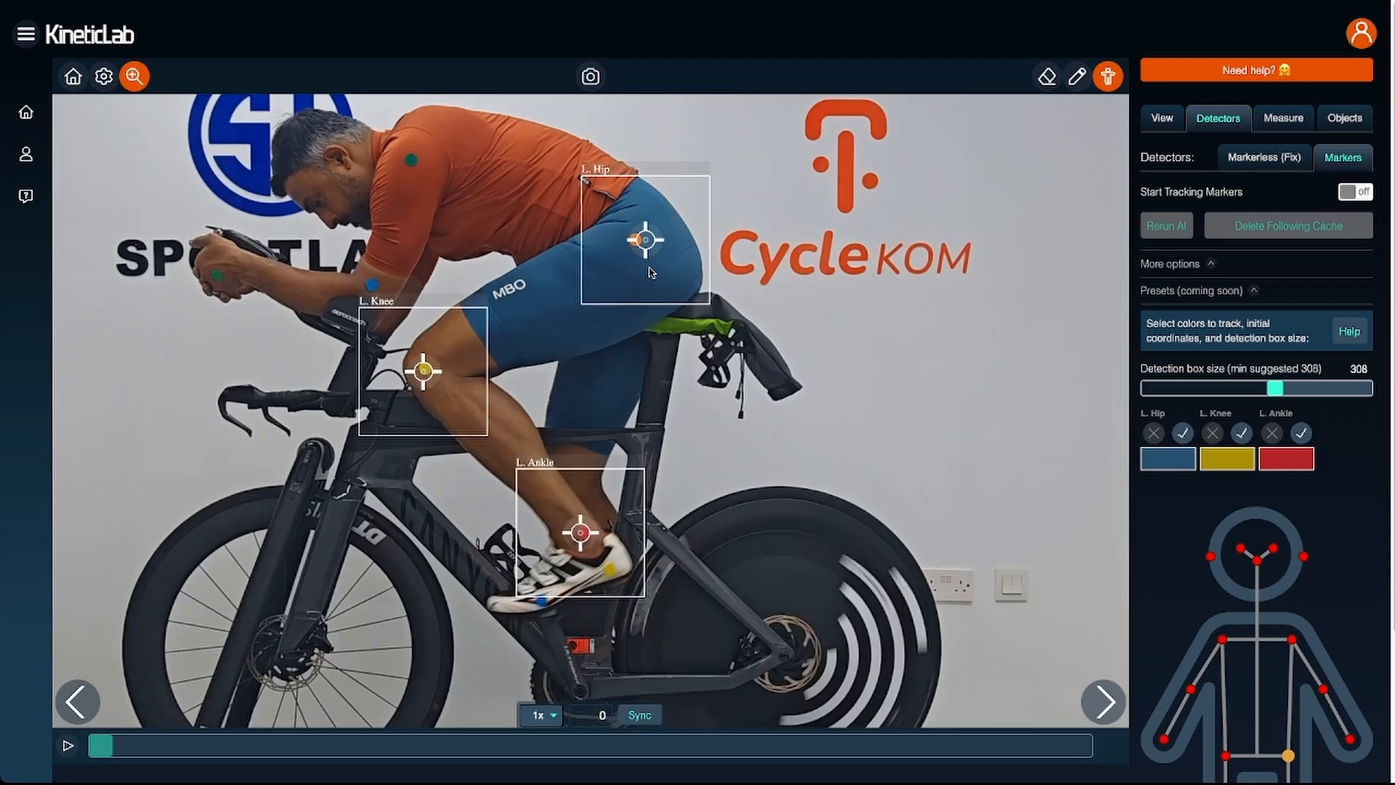
pyautogui.click(651, 272)
pyautogui.scroll(5, 651, 273)
pyautogui.moveTo(874, 214); pyautogui.dragTo(895, 409)
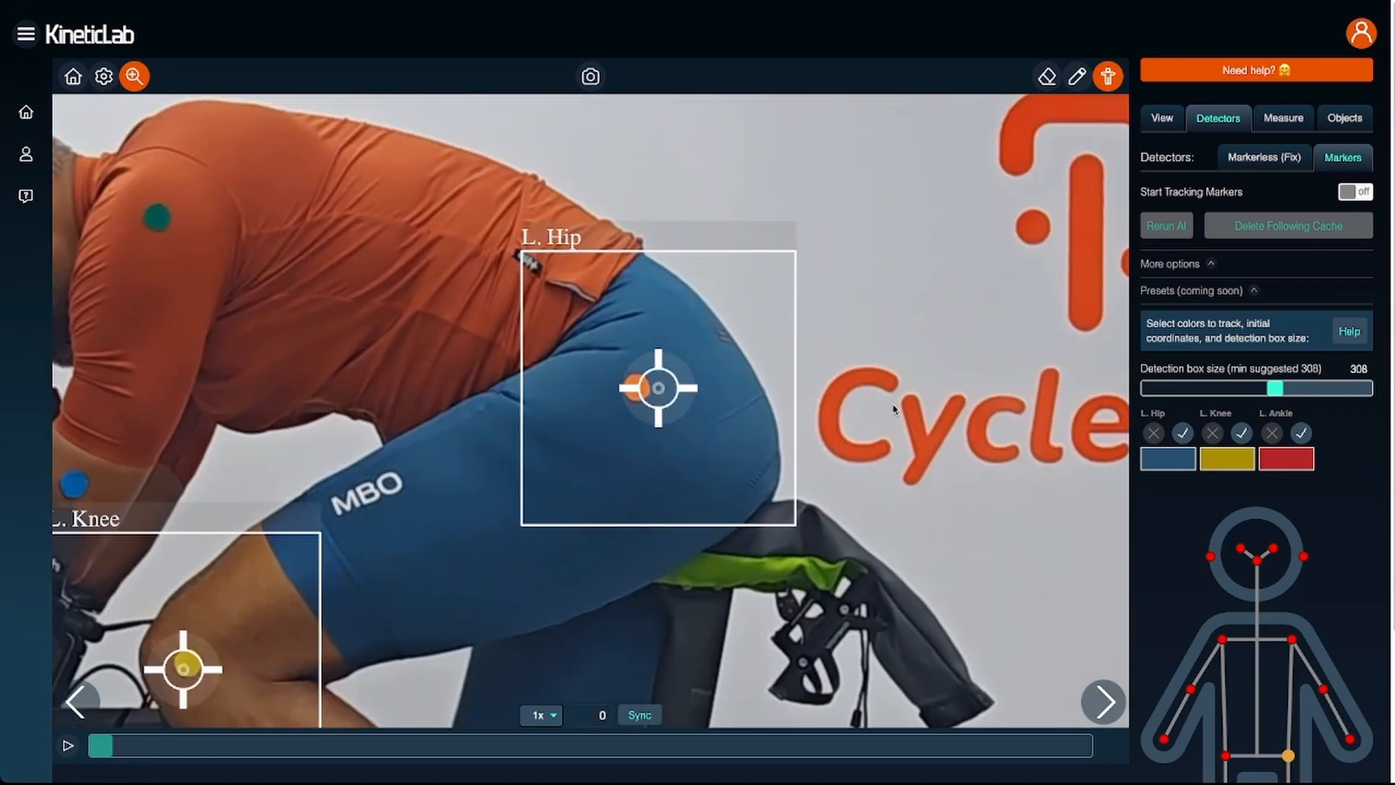
pyautogui.click(668, 407)
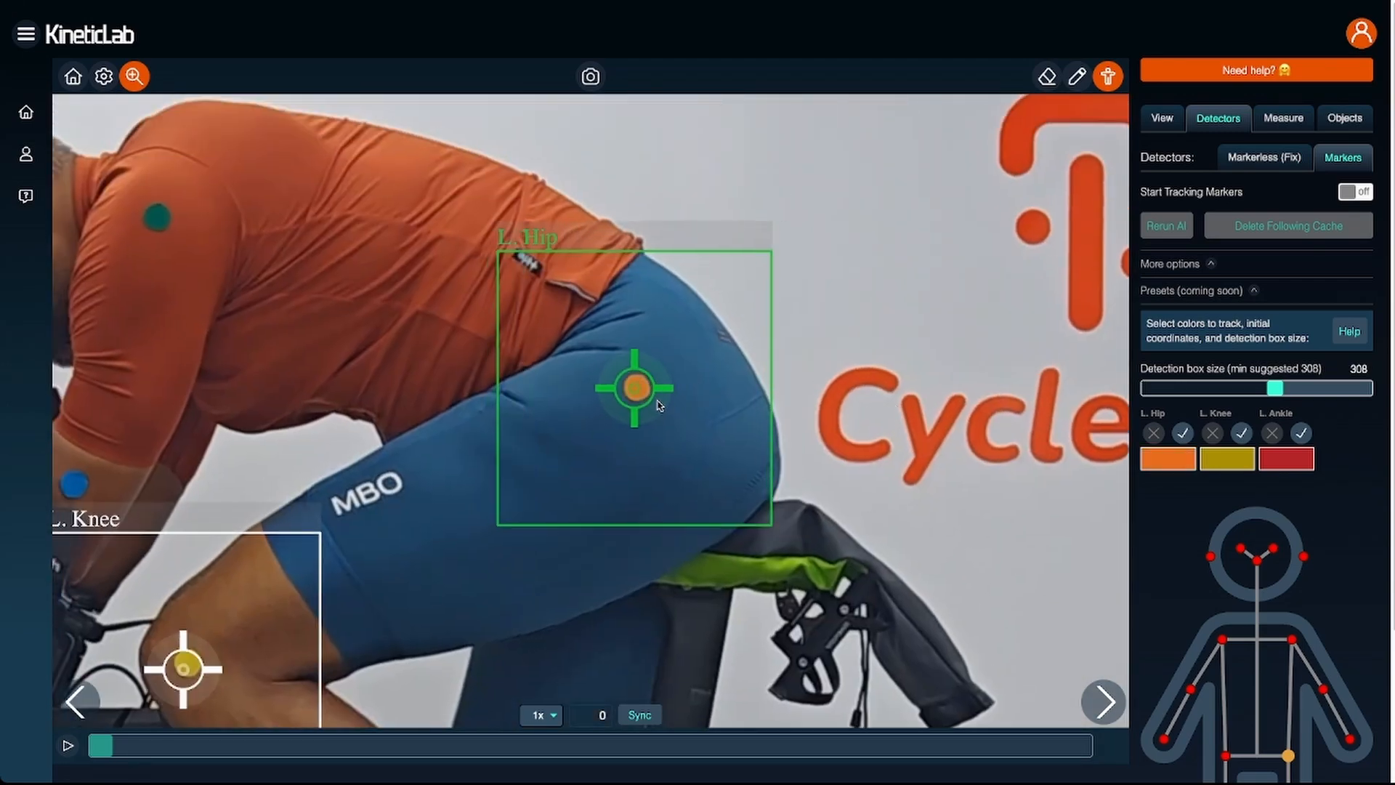
# - Center the left knee target on the yellow knee marker and the left ankle target on the red ankle marker
pyautogui.moveTo(574, 608); pyautogui.dragTo(811, 400)
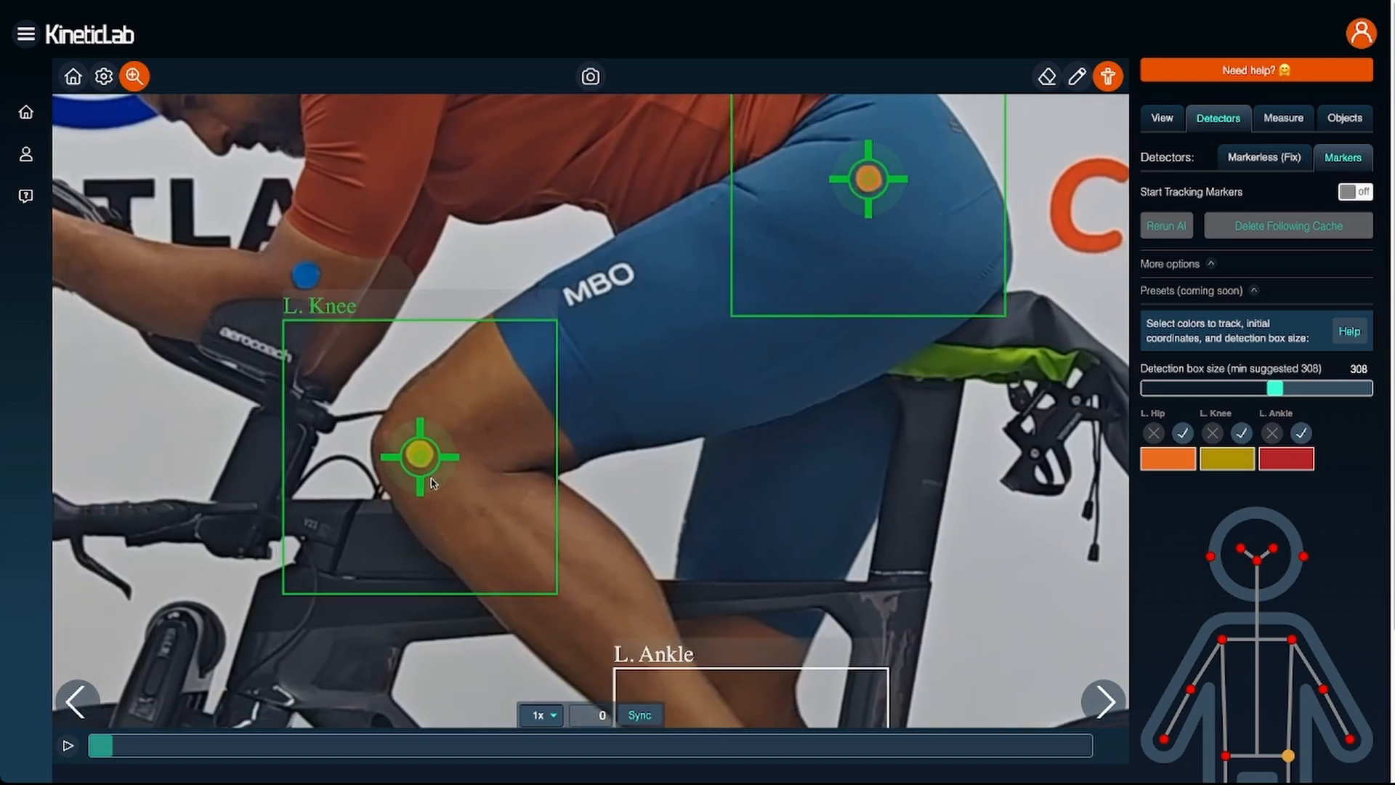
pyautogui.moveTo(431, 479); pyautogui.dragTo(428, 476)
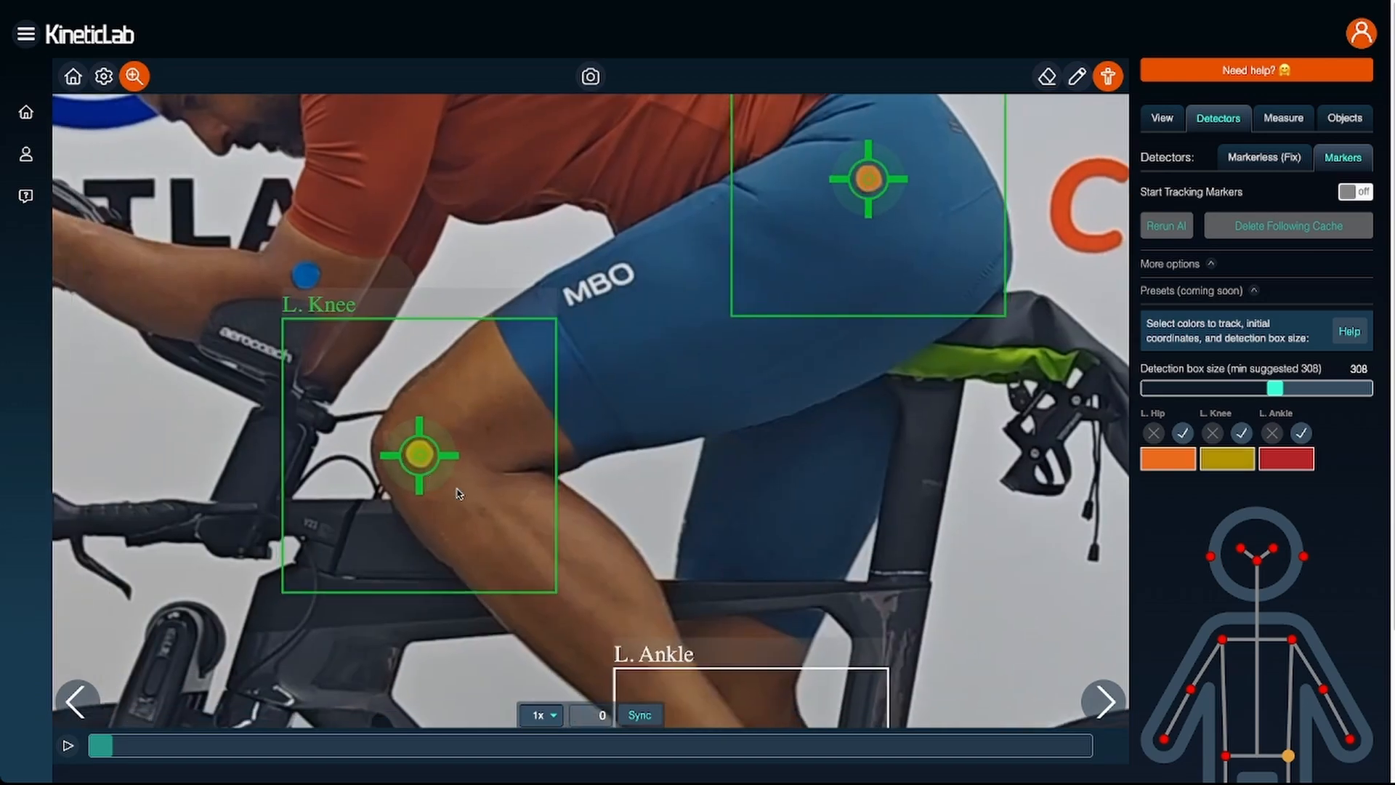
pyautogui.moveTo(873, 584); pyautogui.dragTo(870, 327)
pyautogui.click(773, 556)
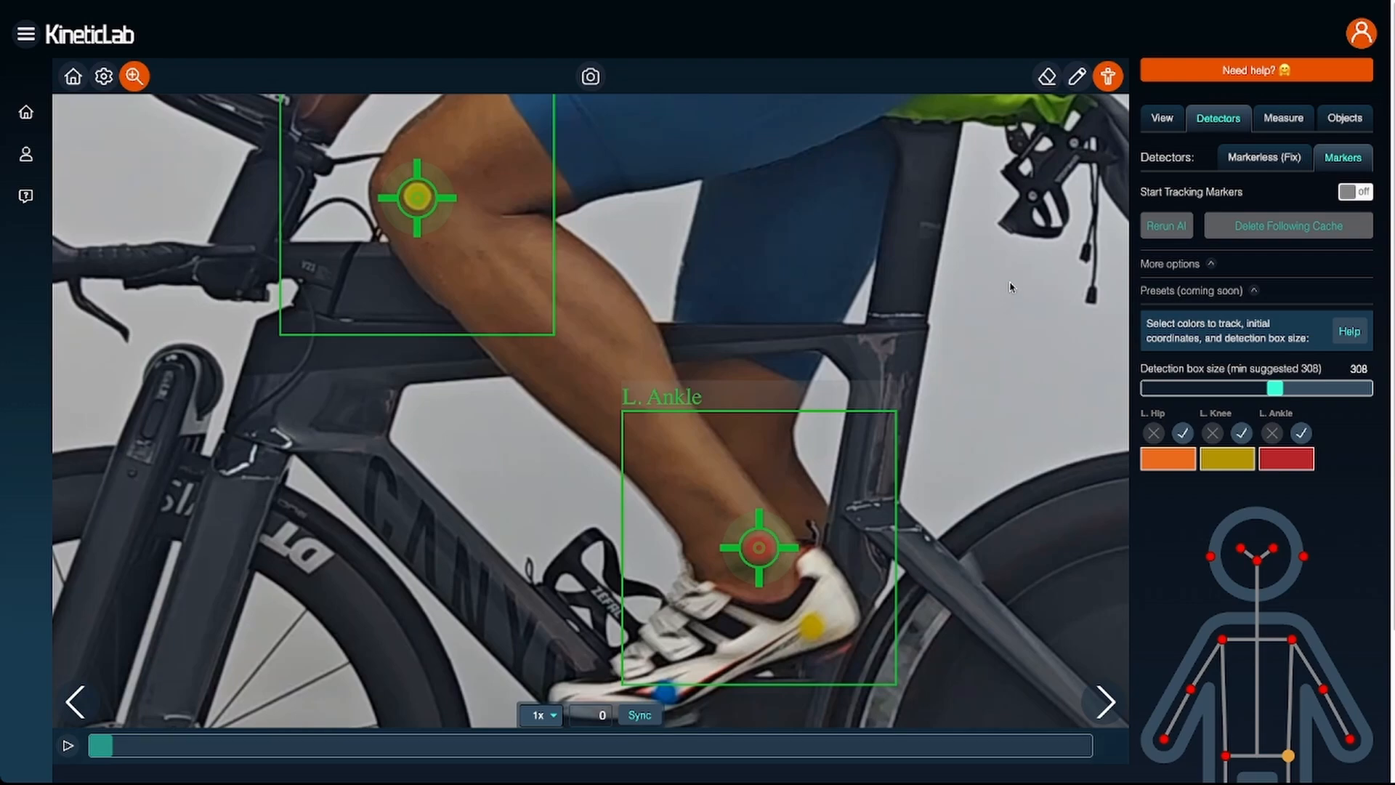
# - Confirm the tracking colors for the left hip, knee and ankle, and start tracking the markers
pyautogui.moveTo(1010, 286); pyautogui.dragTo(954, 659)
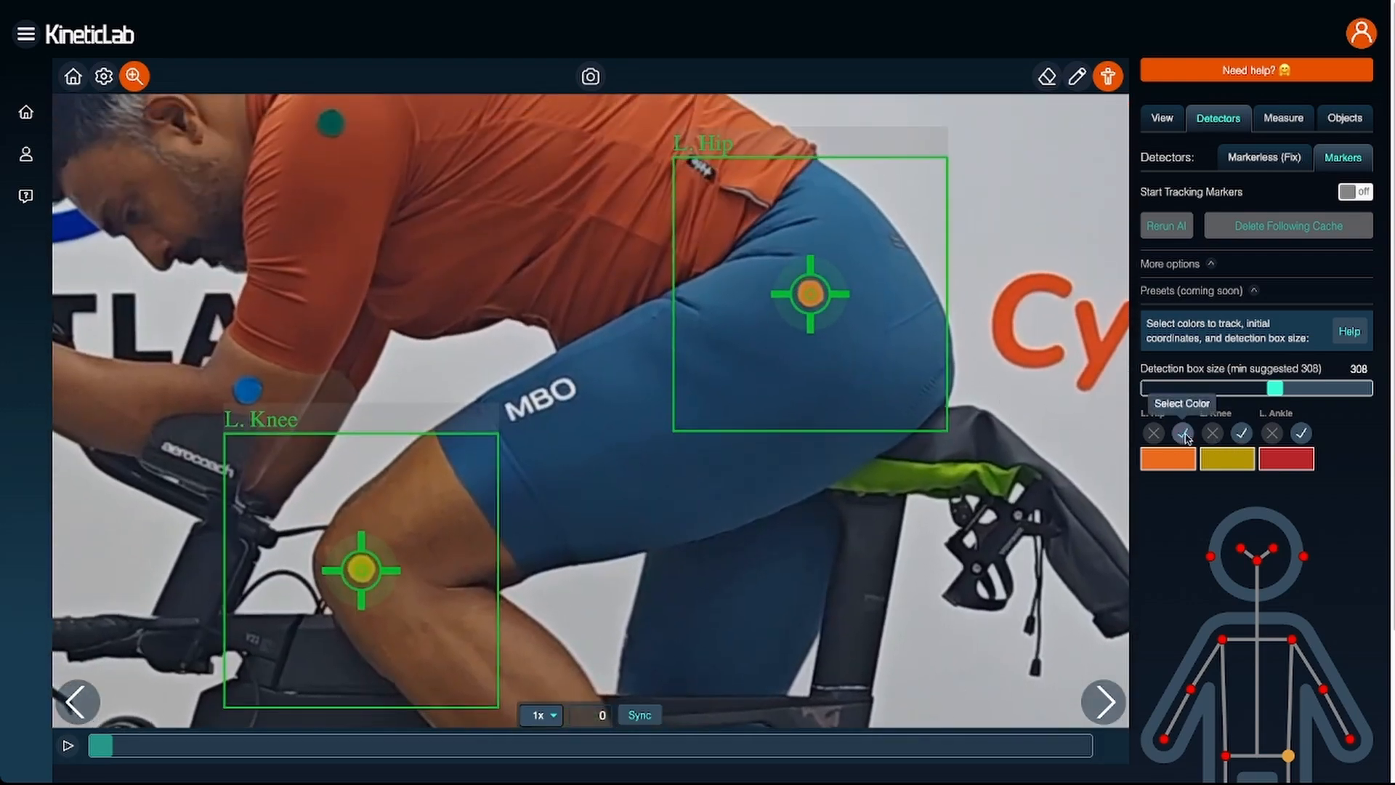
pyautogui.click(1181, 435)
pyautogui.click(1242, 434)
pyautogui.click(1306, 439)
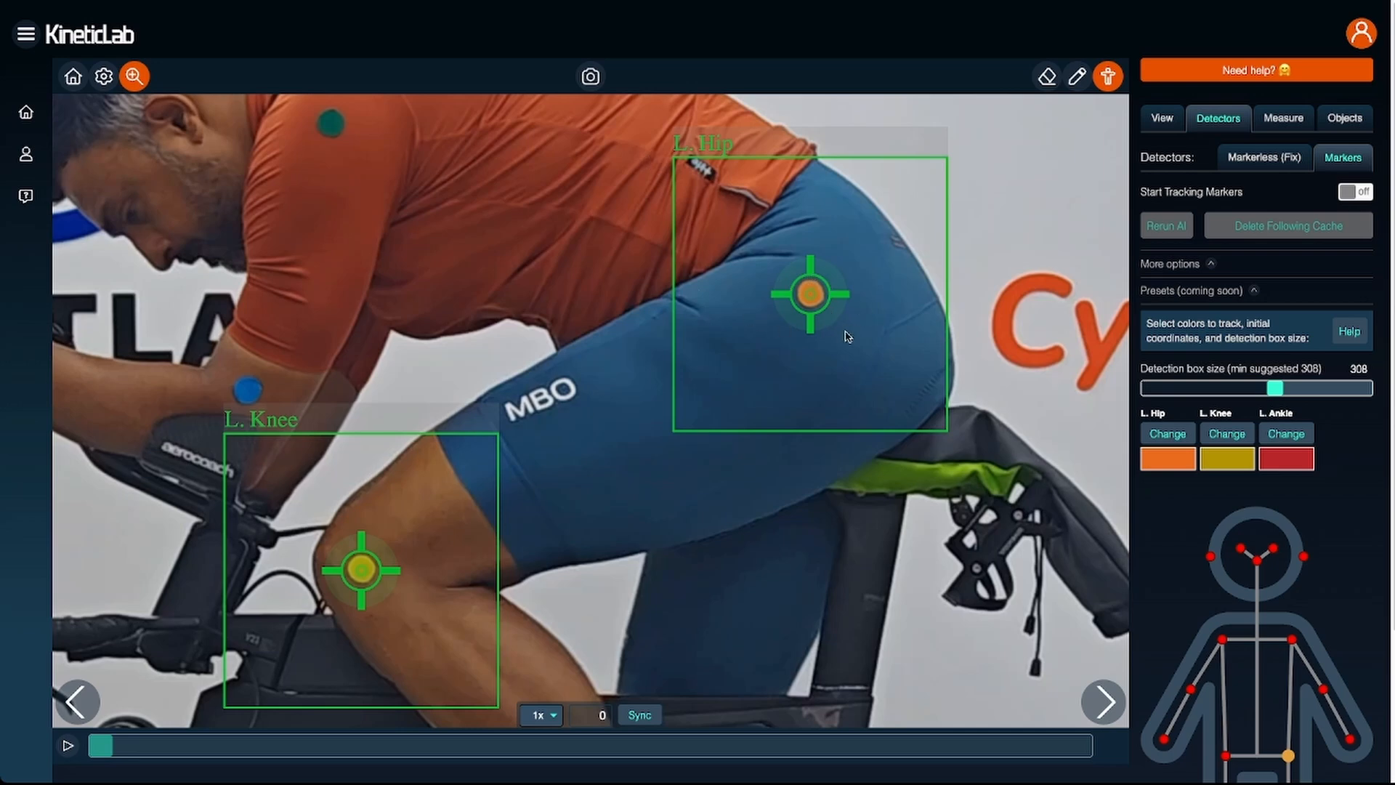
pyautogui.click(1366, 195)
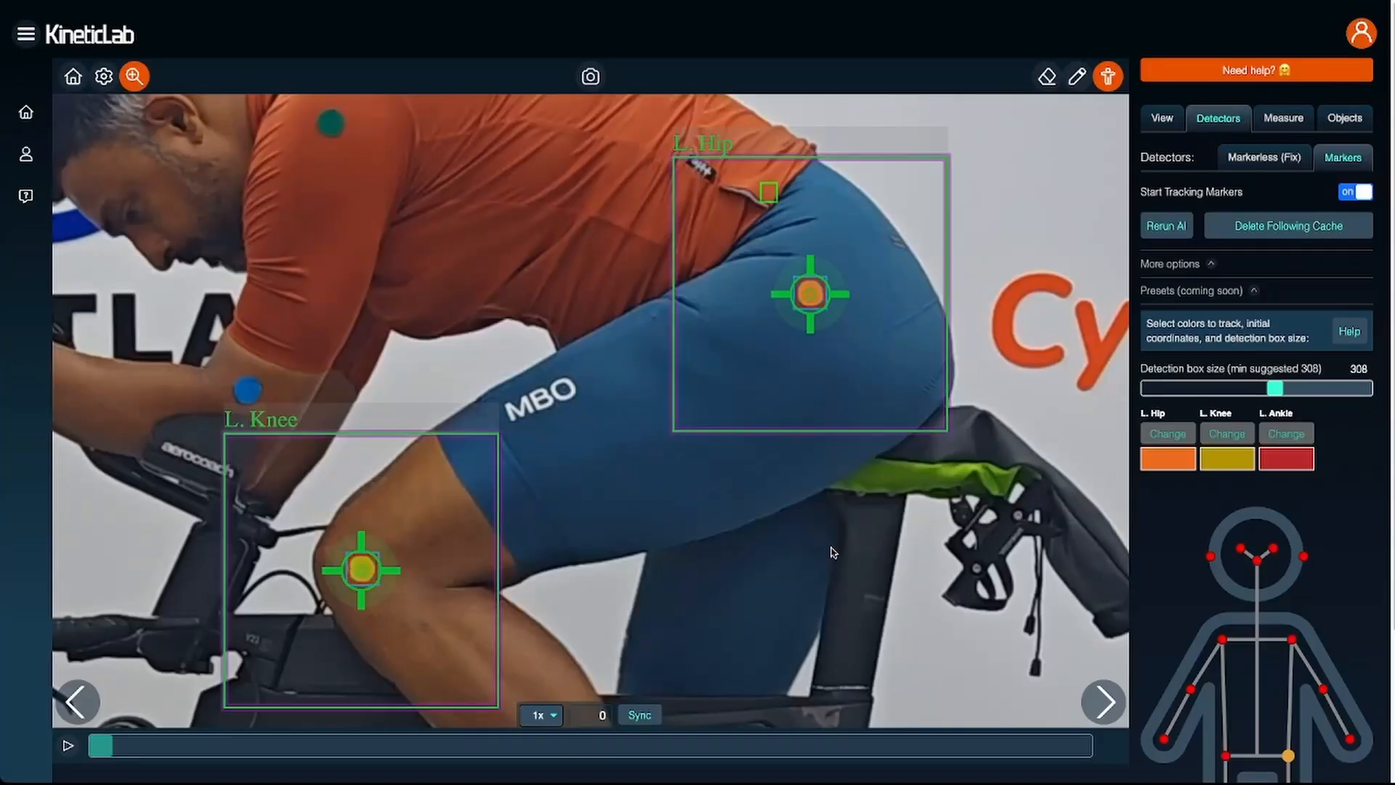
# - Display the left ankle, left knee and left hip joints with their motion trails on the video
pyautogui.scroll(5, 795, 291)
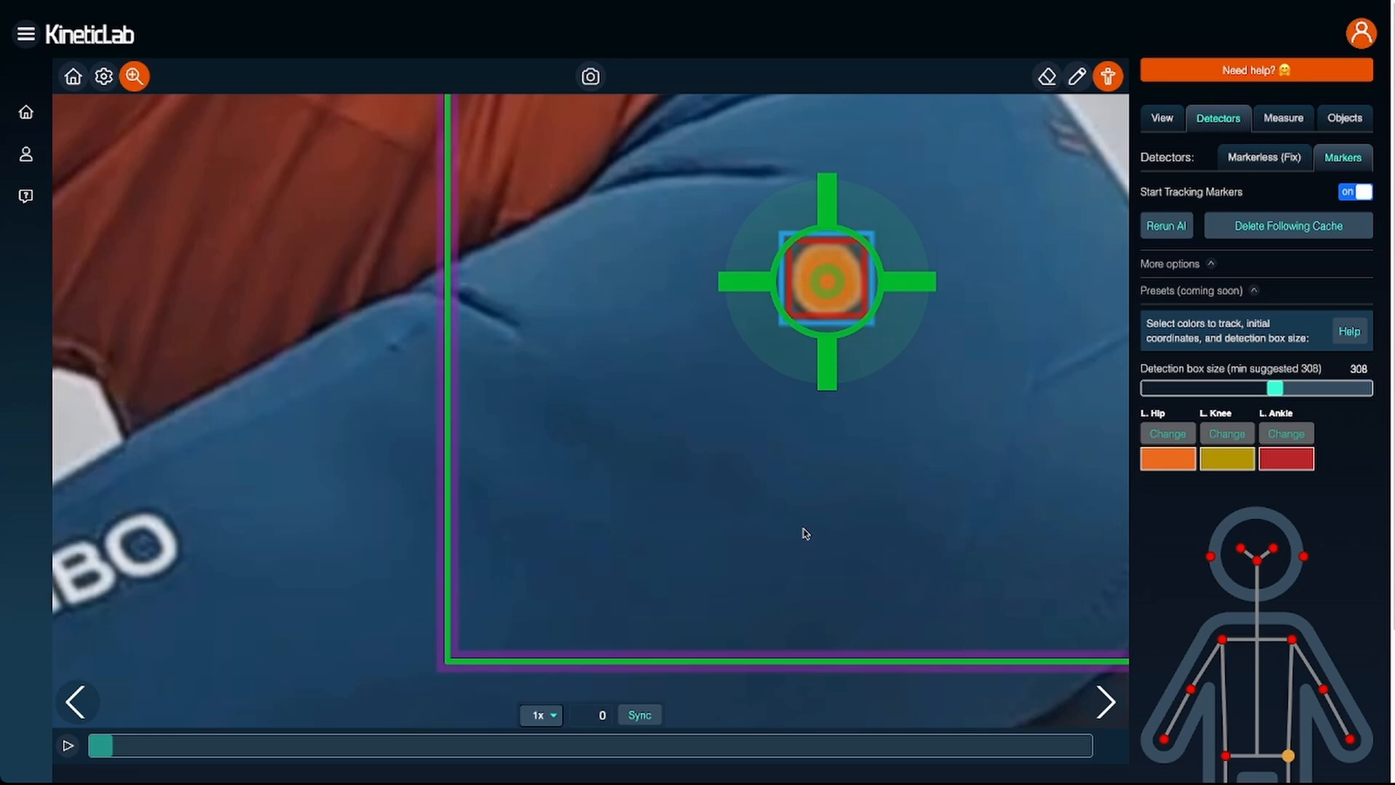
pyautogui.scroll(-5, 806, 533)
pyautogui.click(1162, 122)
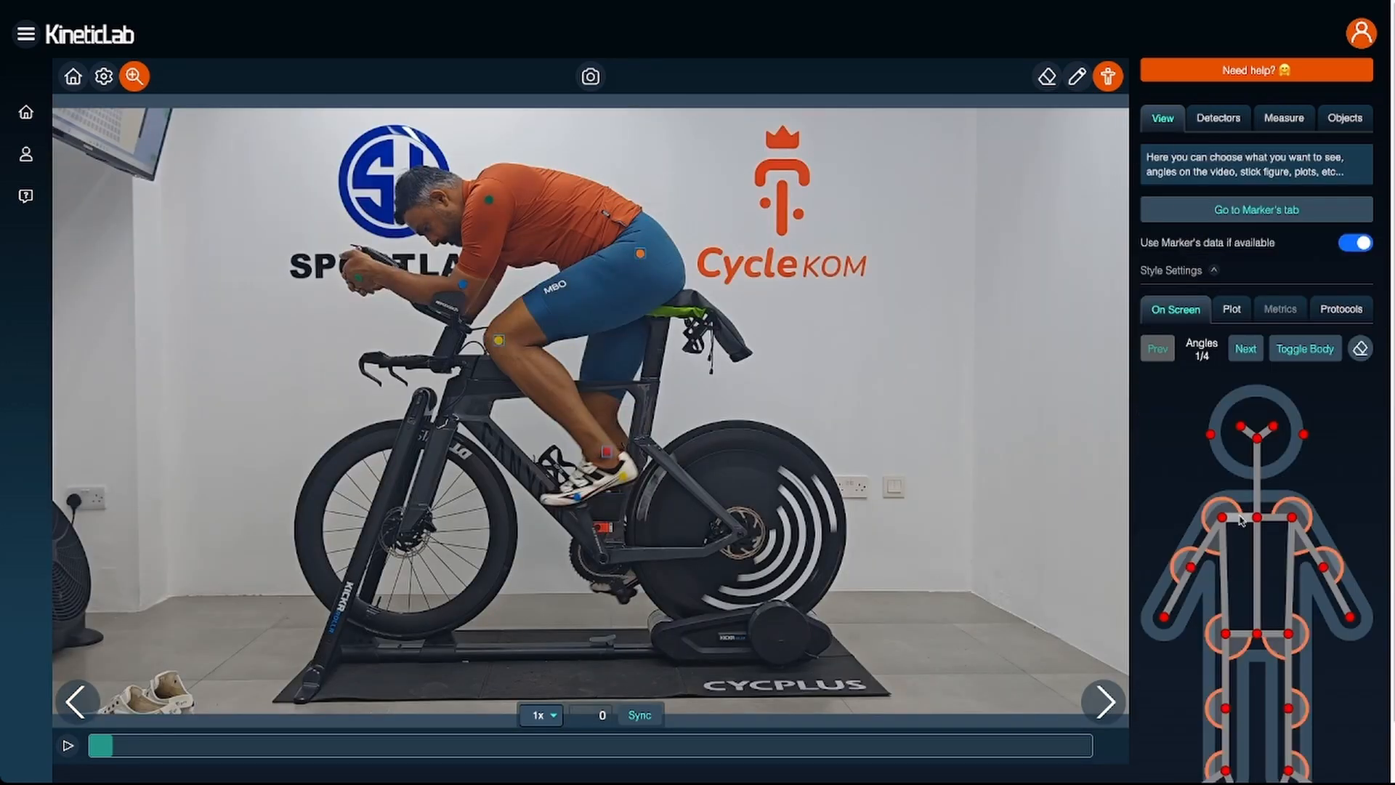
pyautogui.scroll(-1, 1242, 521)
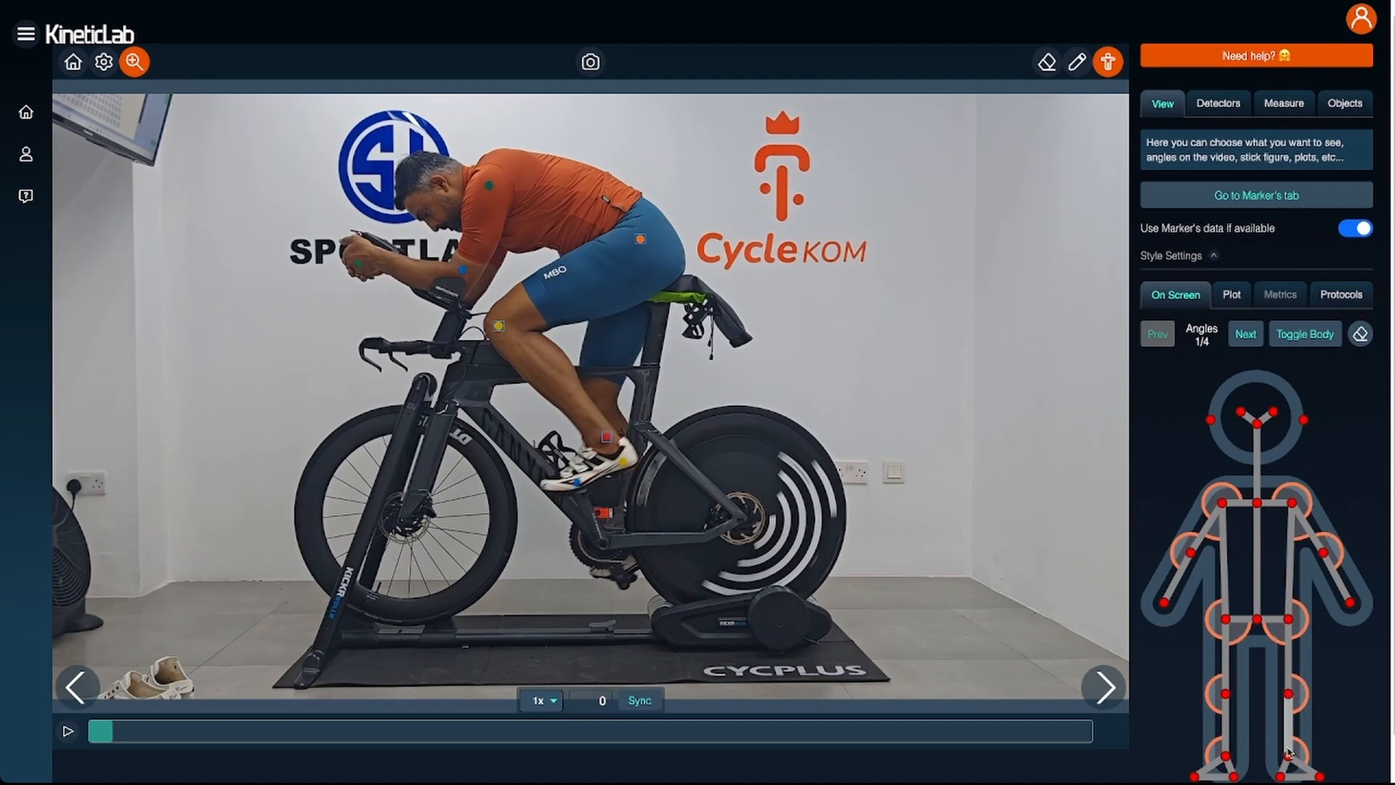
pyautogui.click(1289, 753)
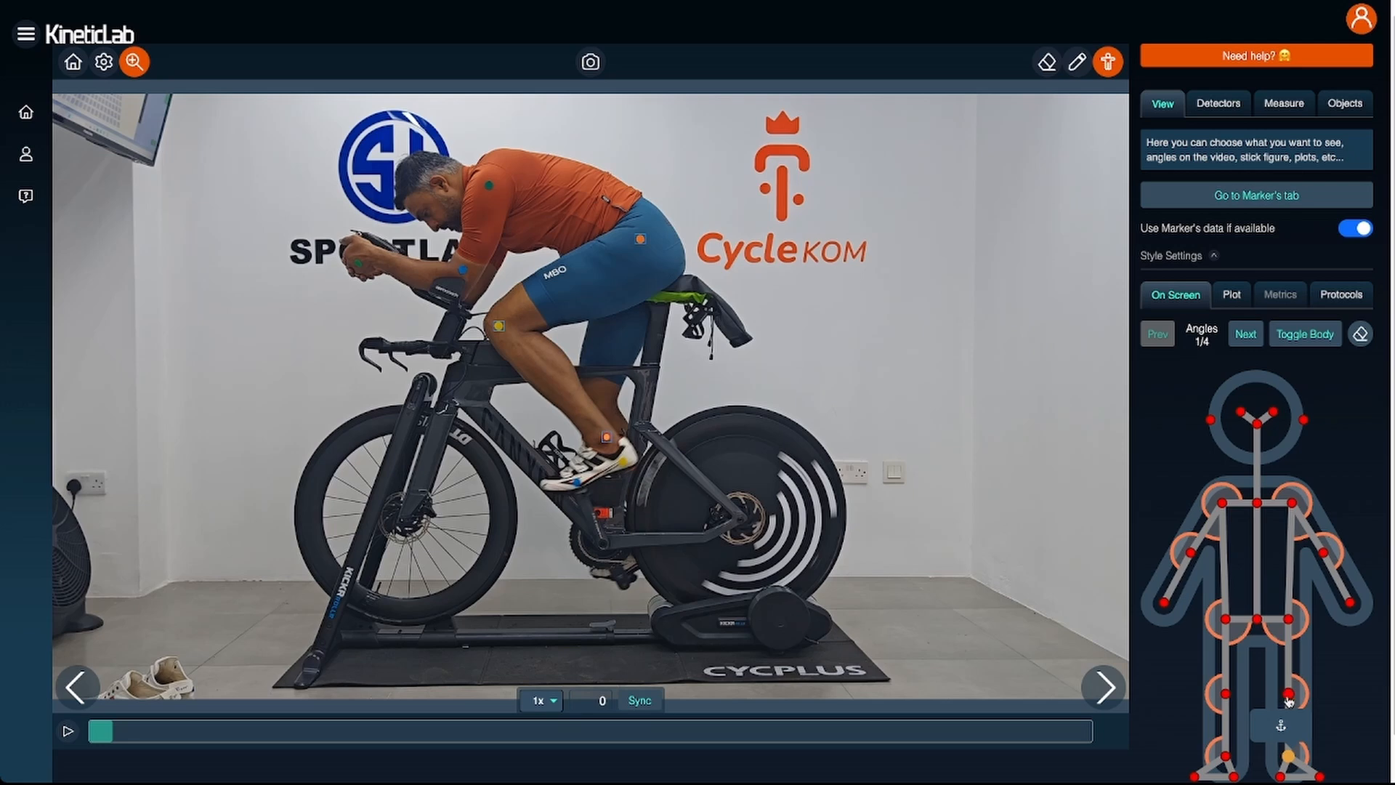
pyautogui.click(1289, 694)
pyautogui.click(1289, 619)
pyautogui.scroll(-1, 88, 687)
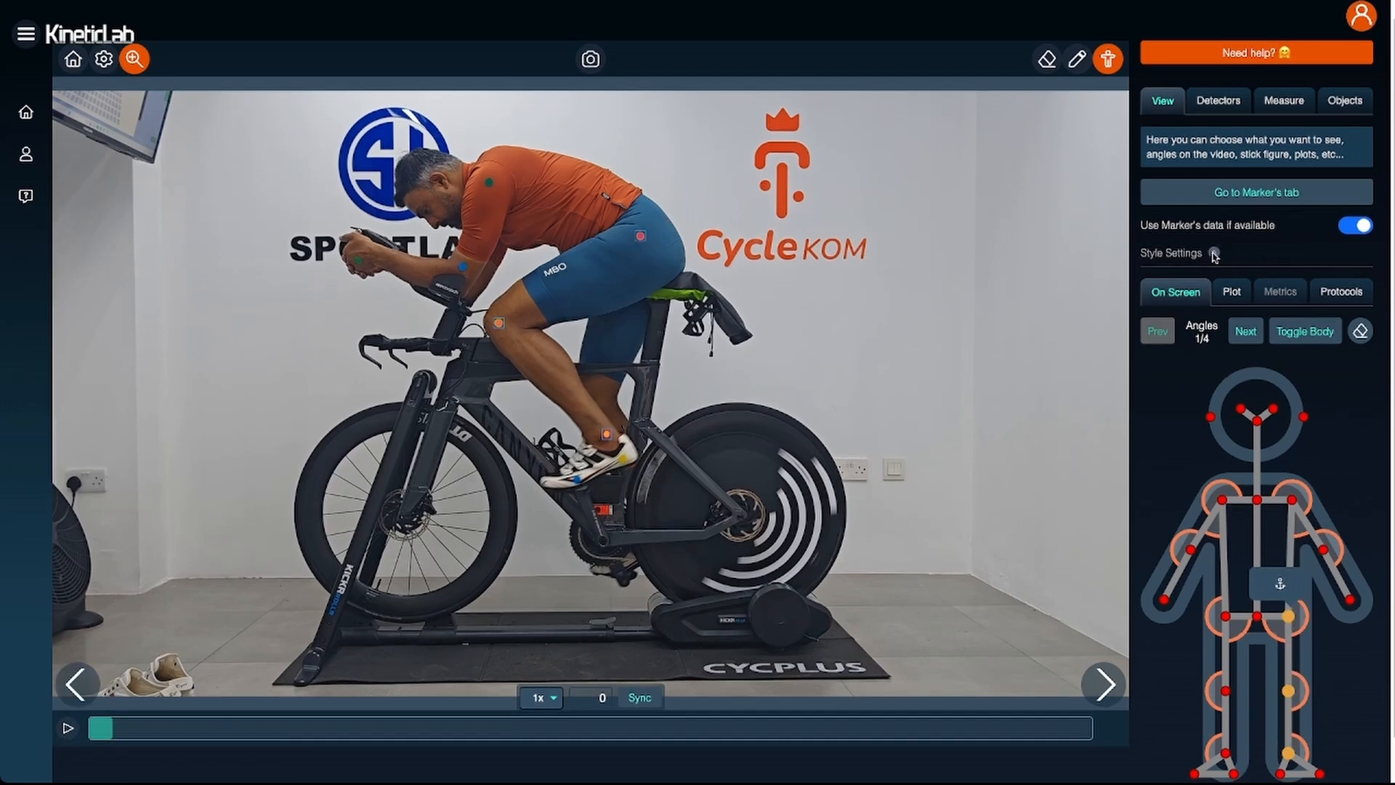
# - Set the joint line thickness to 0.34 and play the video up to frame 58
pyautogui.click(1213, 253)
pyautogui.moveTo(1243, 440); pyautogui.dragTo(1187, 440)
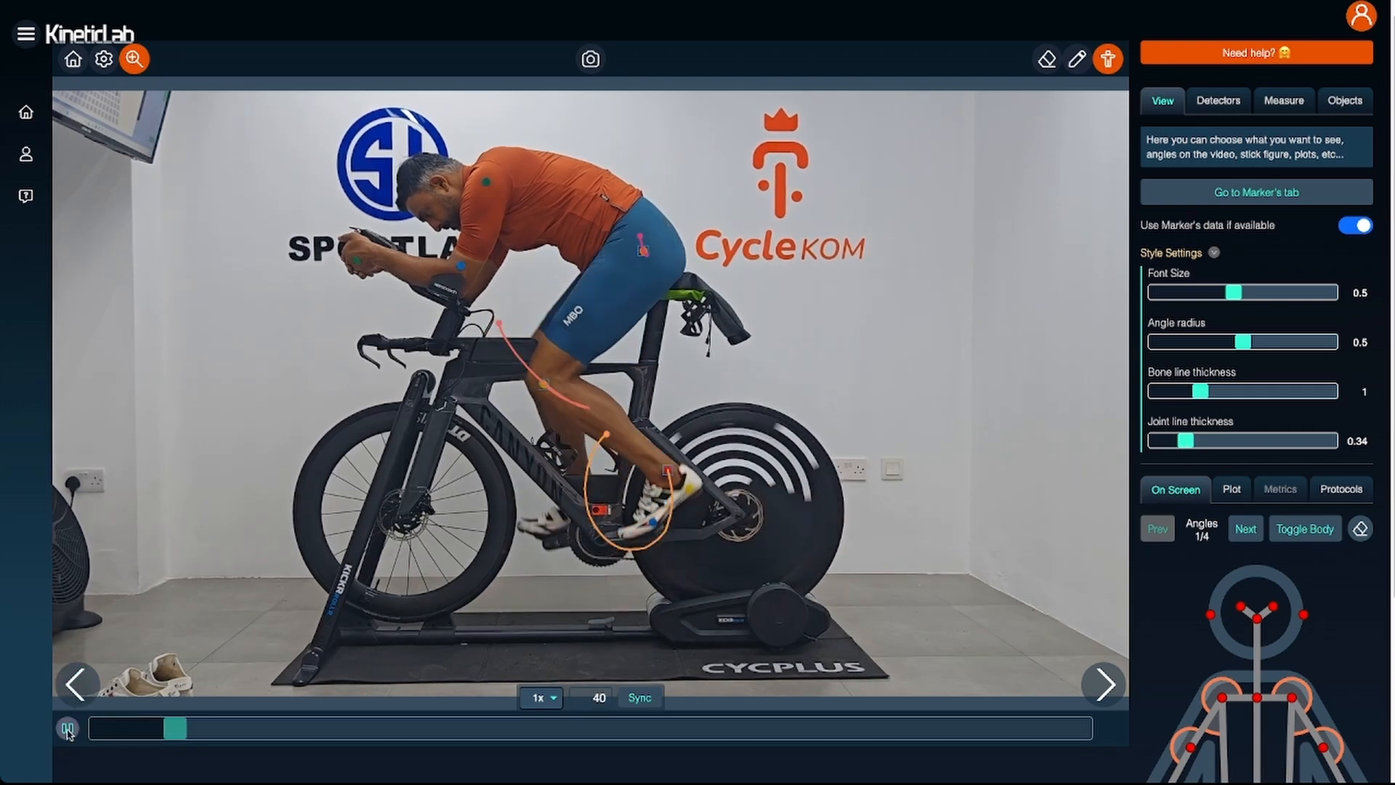
pyautogui.click(67, 729)
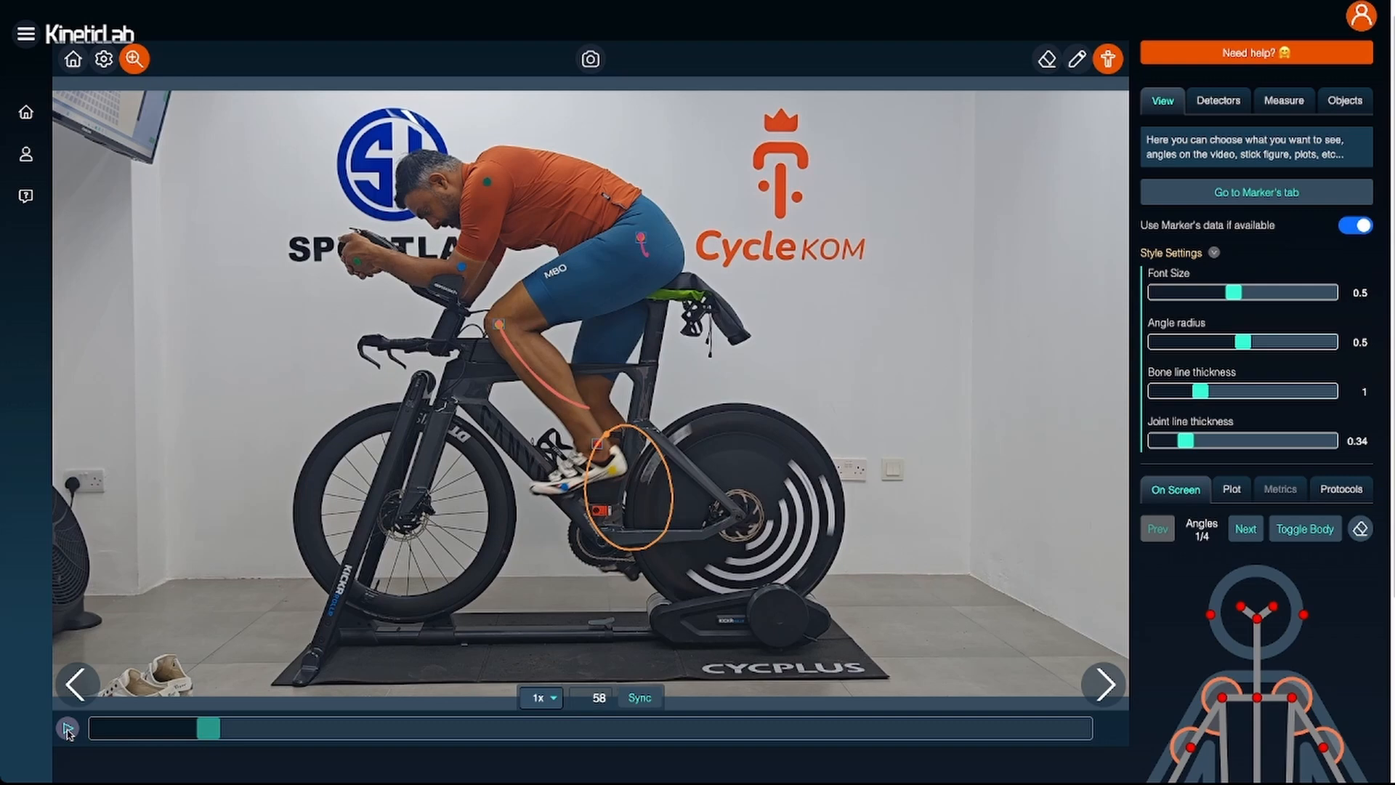
# - Examine the marker detection boxes around the left hip and left knee up close at frame 58
pyautogui.click(1226, 108)
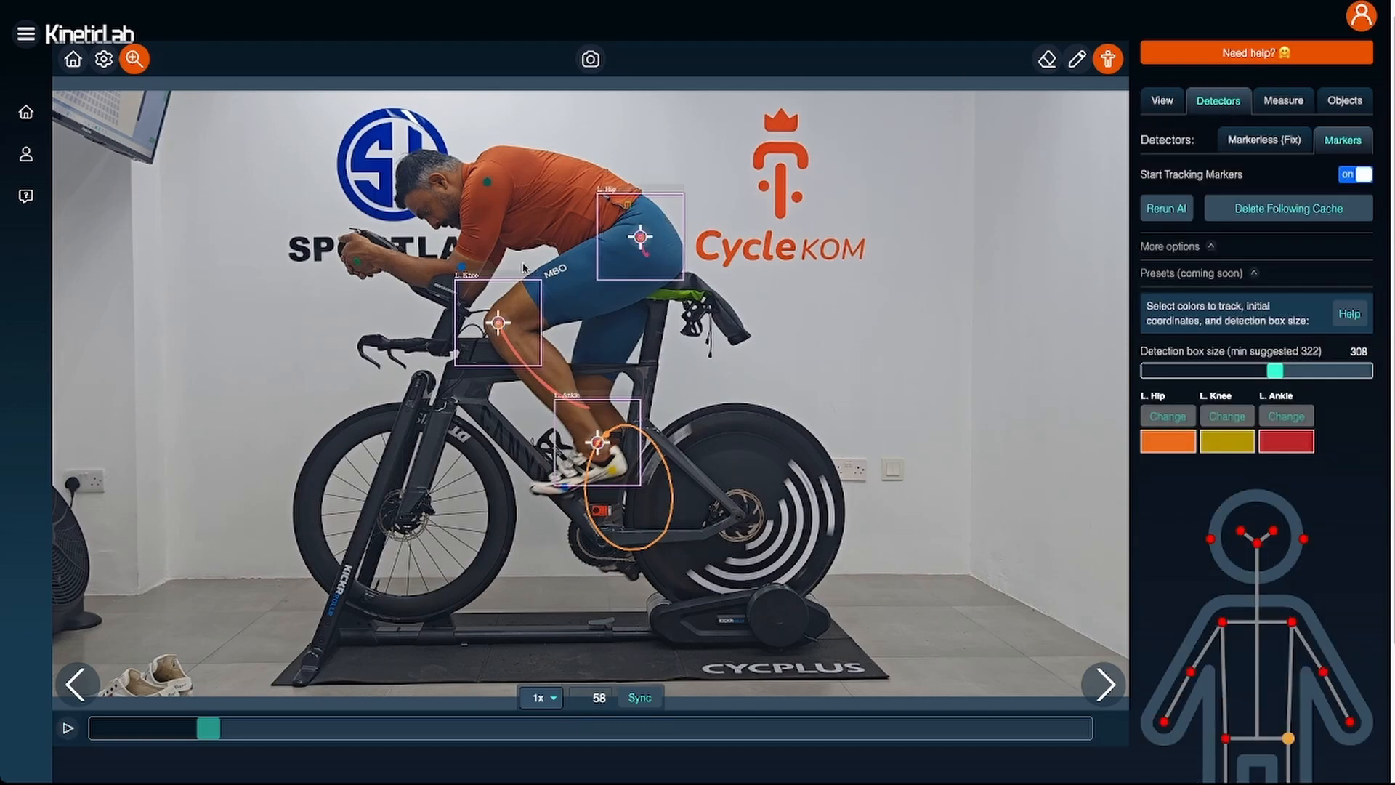
pyautogui.scroll(2, 649, 245)
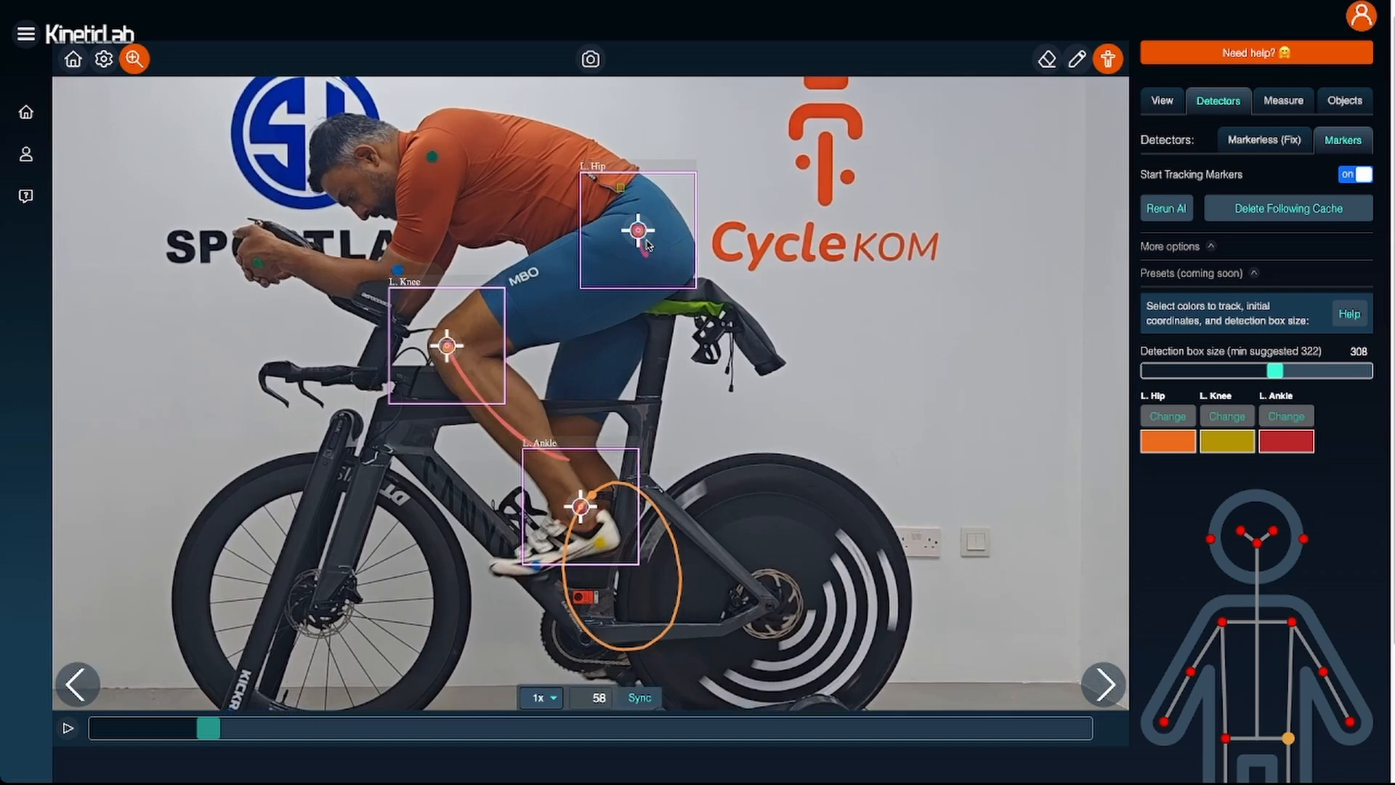
pyautogui.scroll(2, 649, 244)
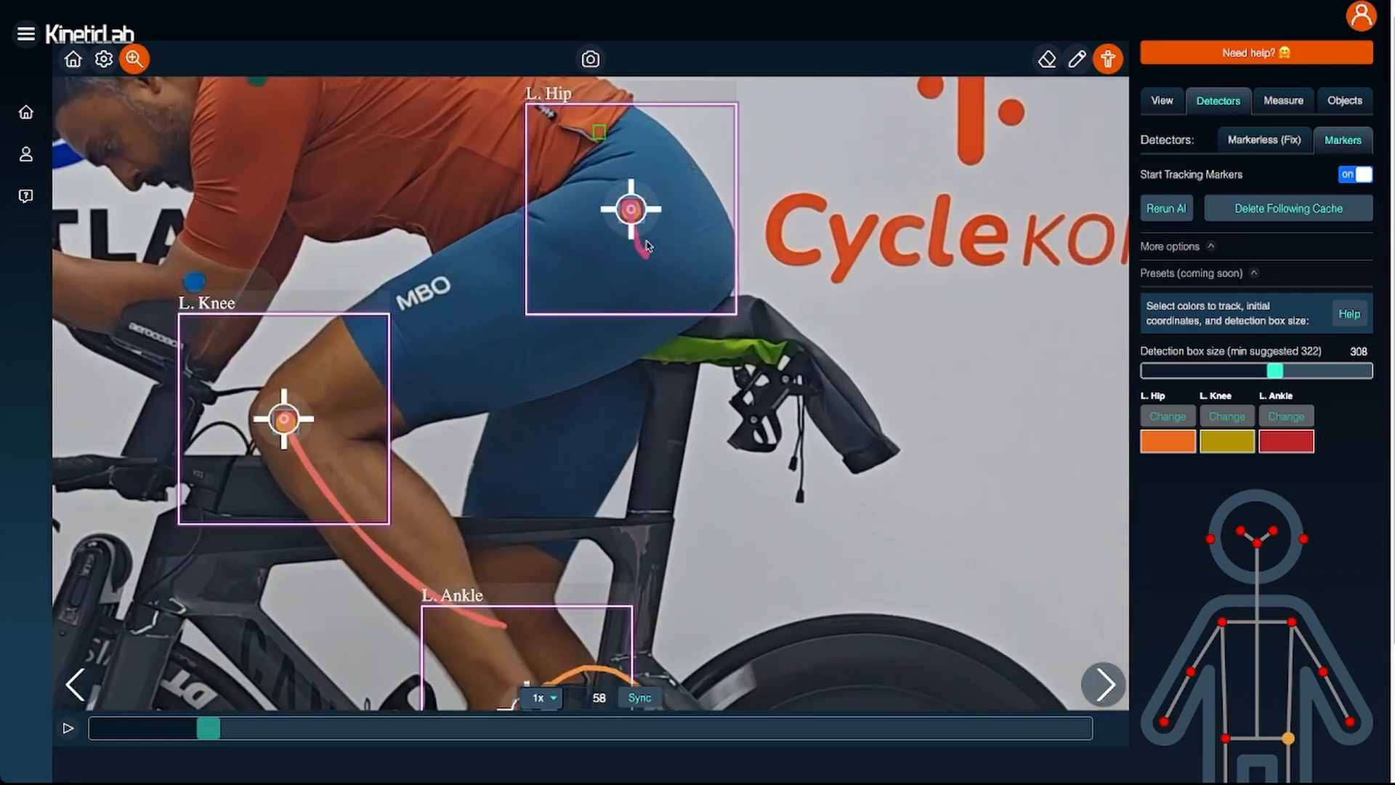
pyautogui.scroll(2, 727, 233)
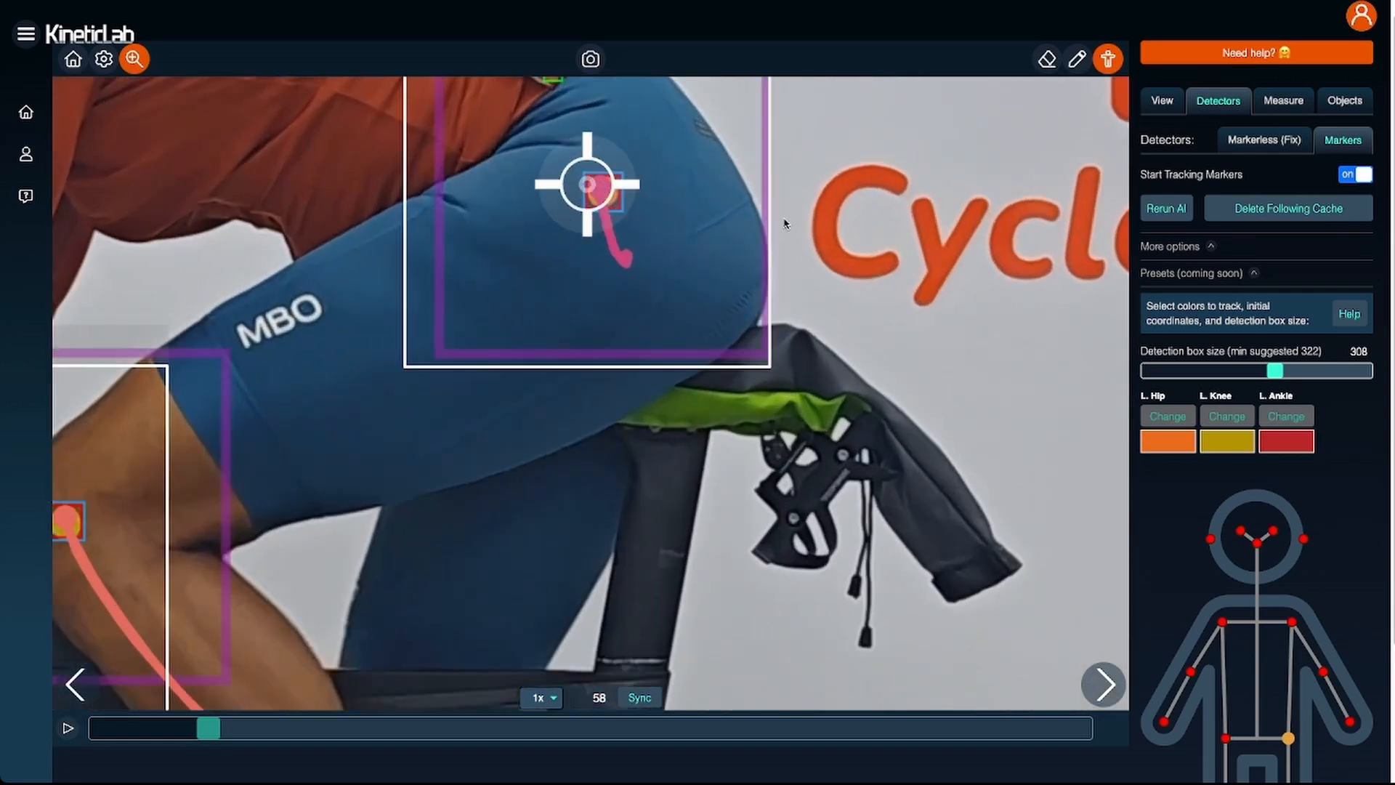
pyautogui.scroll(2, 784, 224)
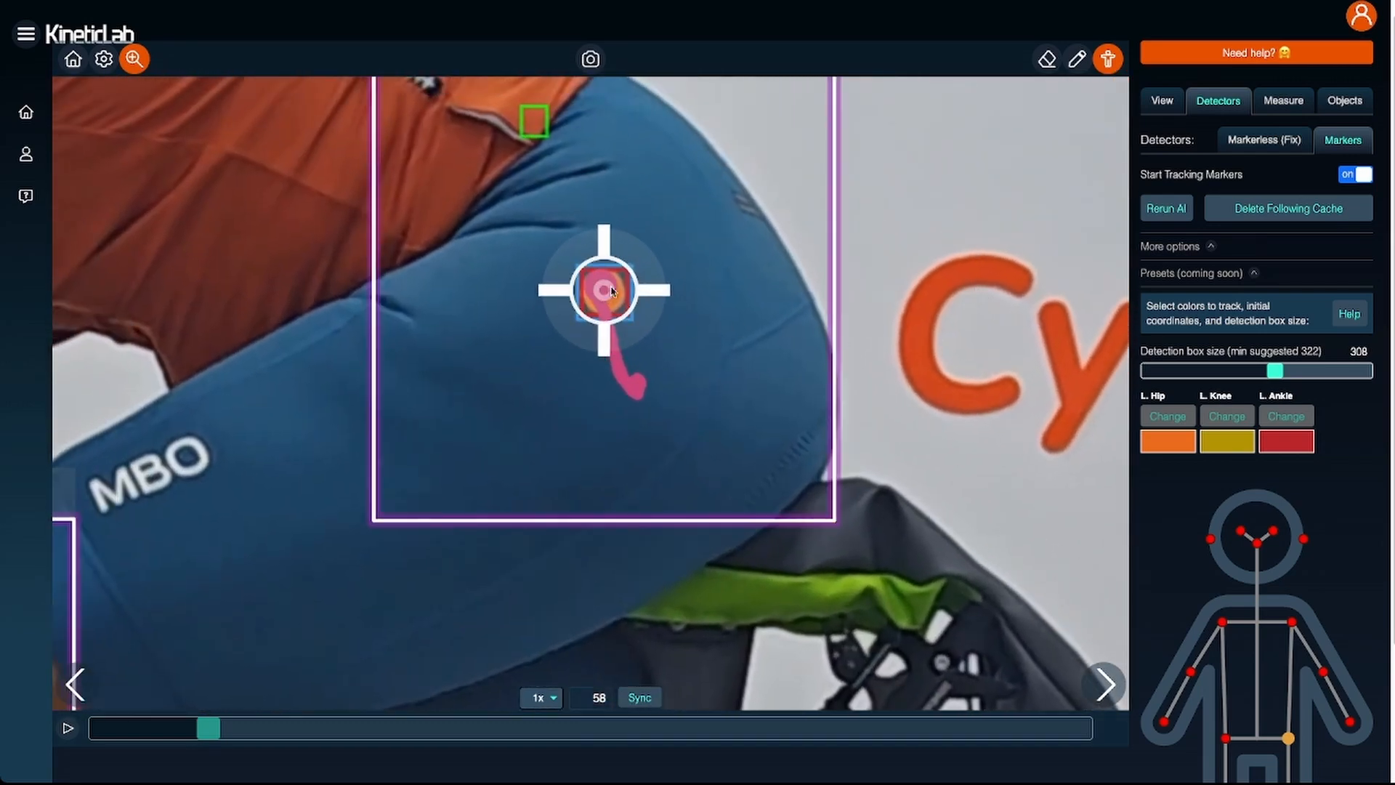
pyautogui.moveTo(267, 326); pyautogui.dragTo(902, 354)
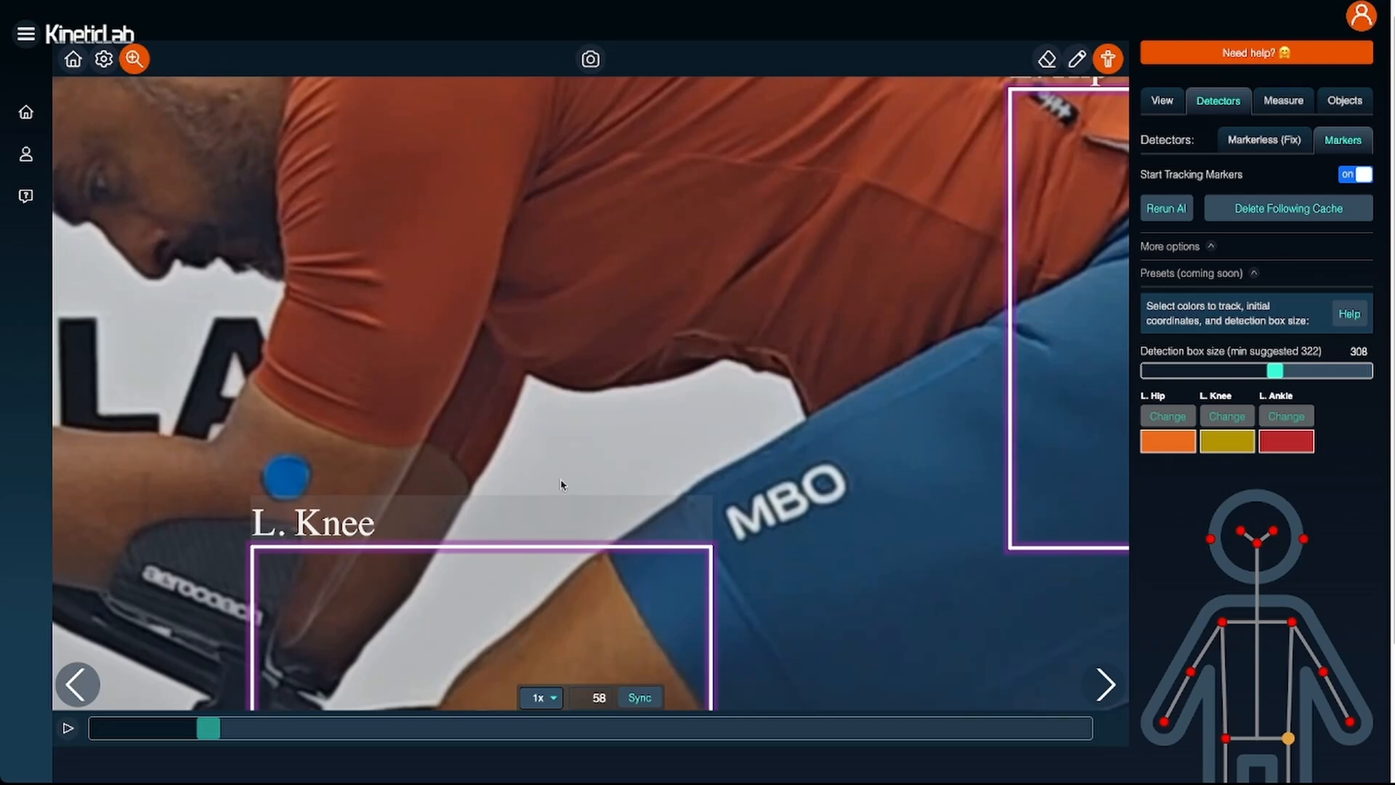
pyautogui.moveTo(809, 512)
pyautogui.mouseDown()
pyautogui.moveTo(691, 391)
pyautogui.moveTo(301, 356)
pyautogui.mouseUp()
pyautogui.moveTo(1010, 245); pyautogui.dragTo(1070, 380)
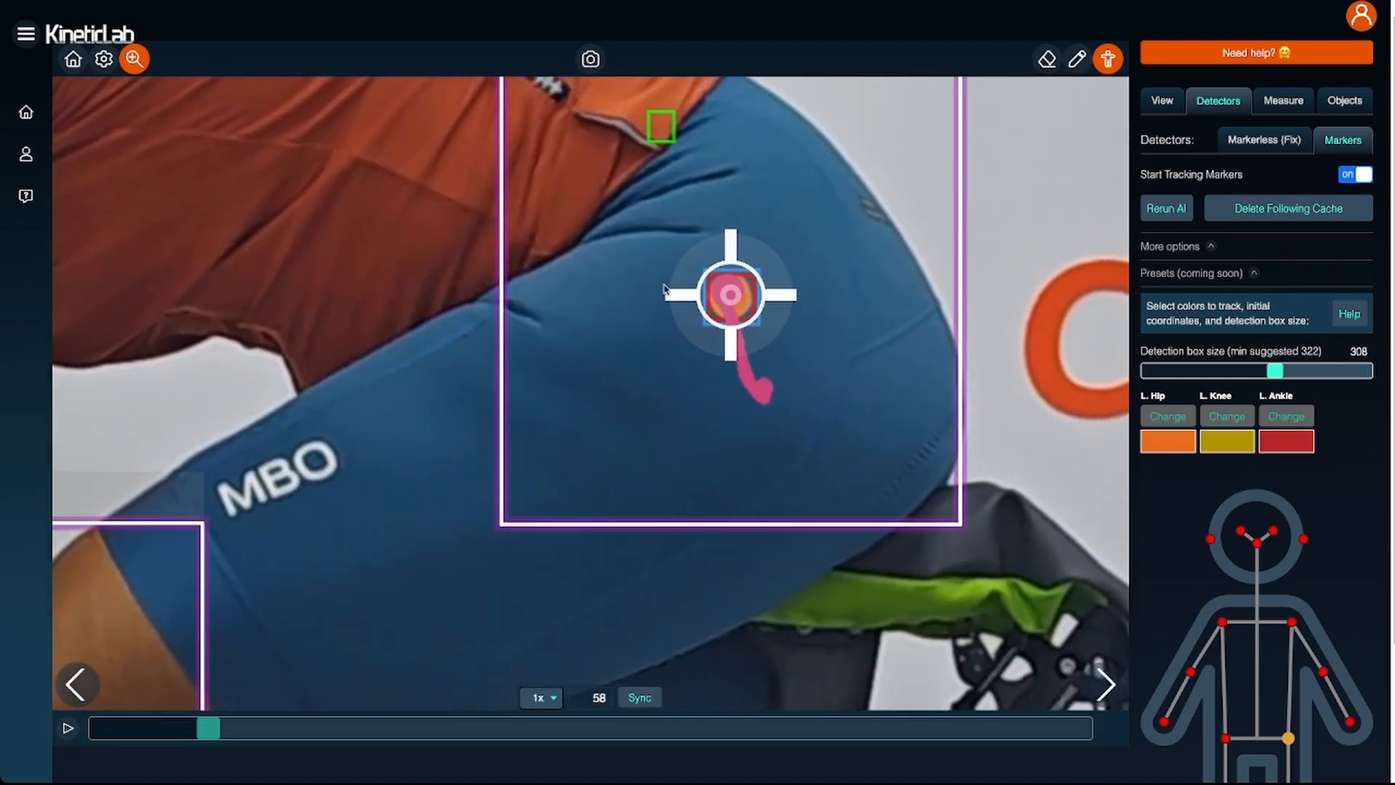
pyautogui.scroll(-2, 768, 340)
pyautogui.scroll(-1, 768, 340)
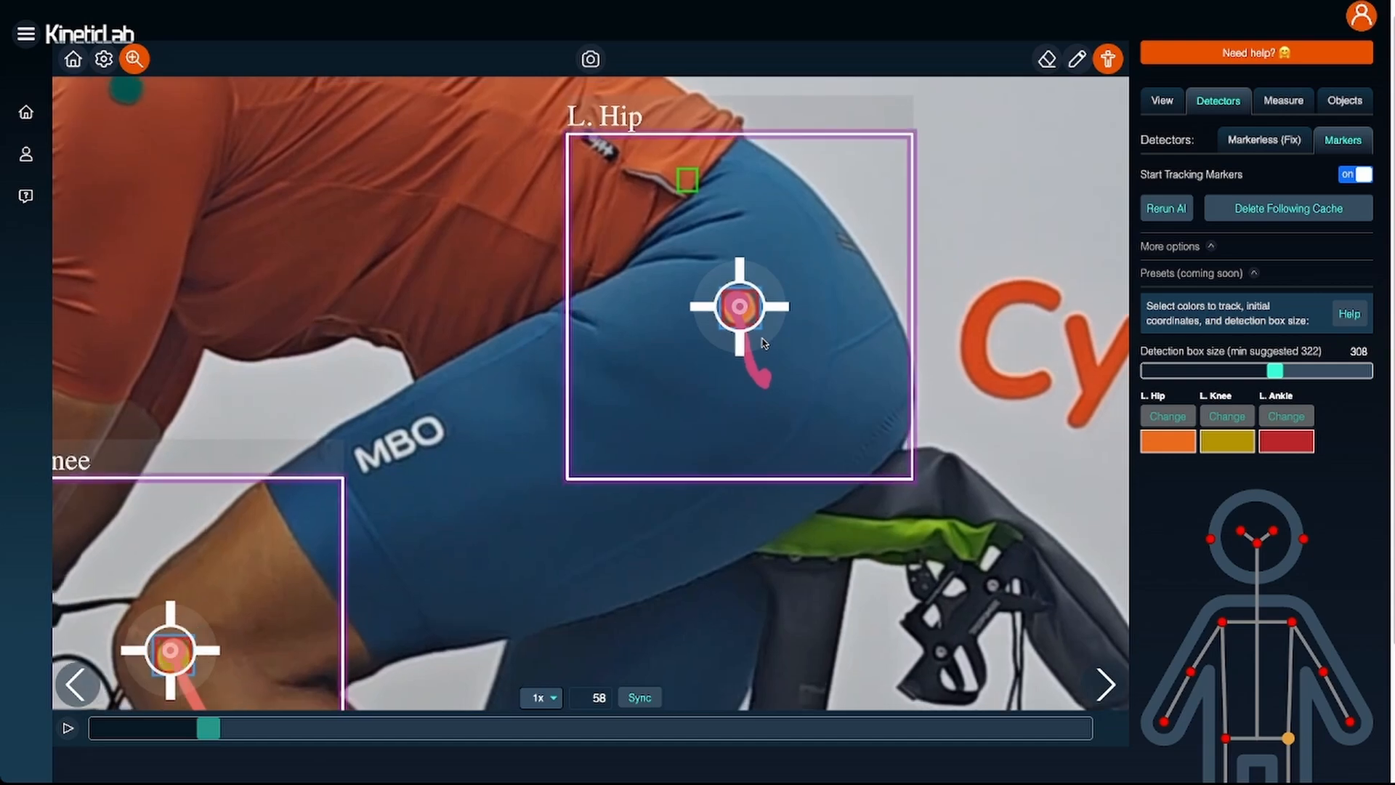
pyautogui.scroll(-2, 768, 340)
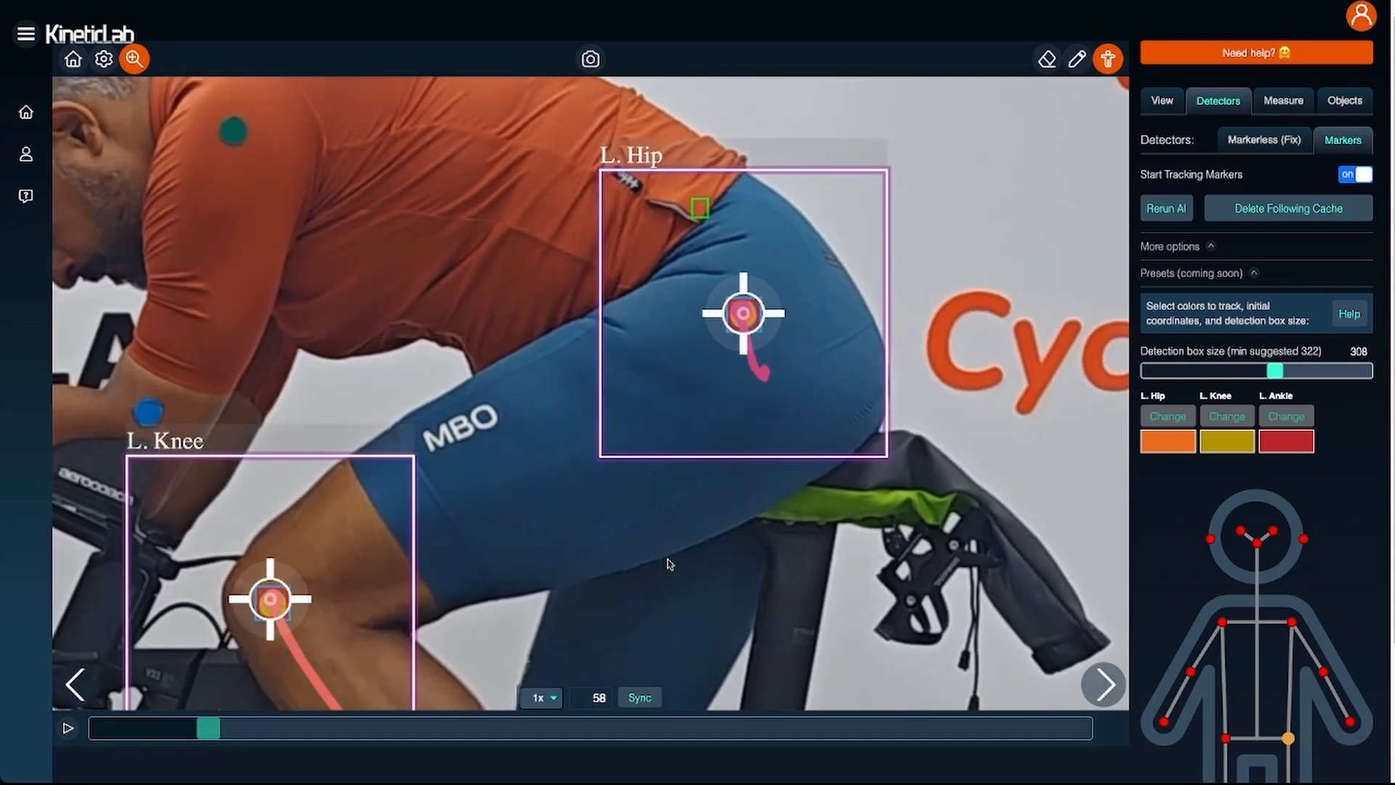
# - Inspect the left ankle's detection box and trail while advancing frame by frame to frame 63
pyautogui.moveTo(655, 603); pyautogui.dragTo(753, 164)
pyautogui.moveTo(956, 523); pyautogui.dragTo(930, 285)
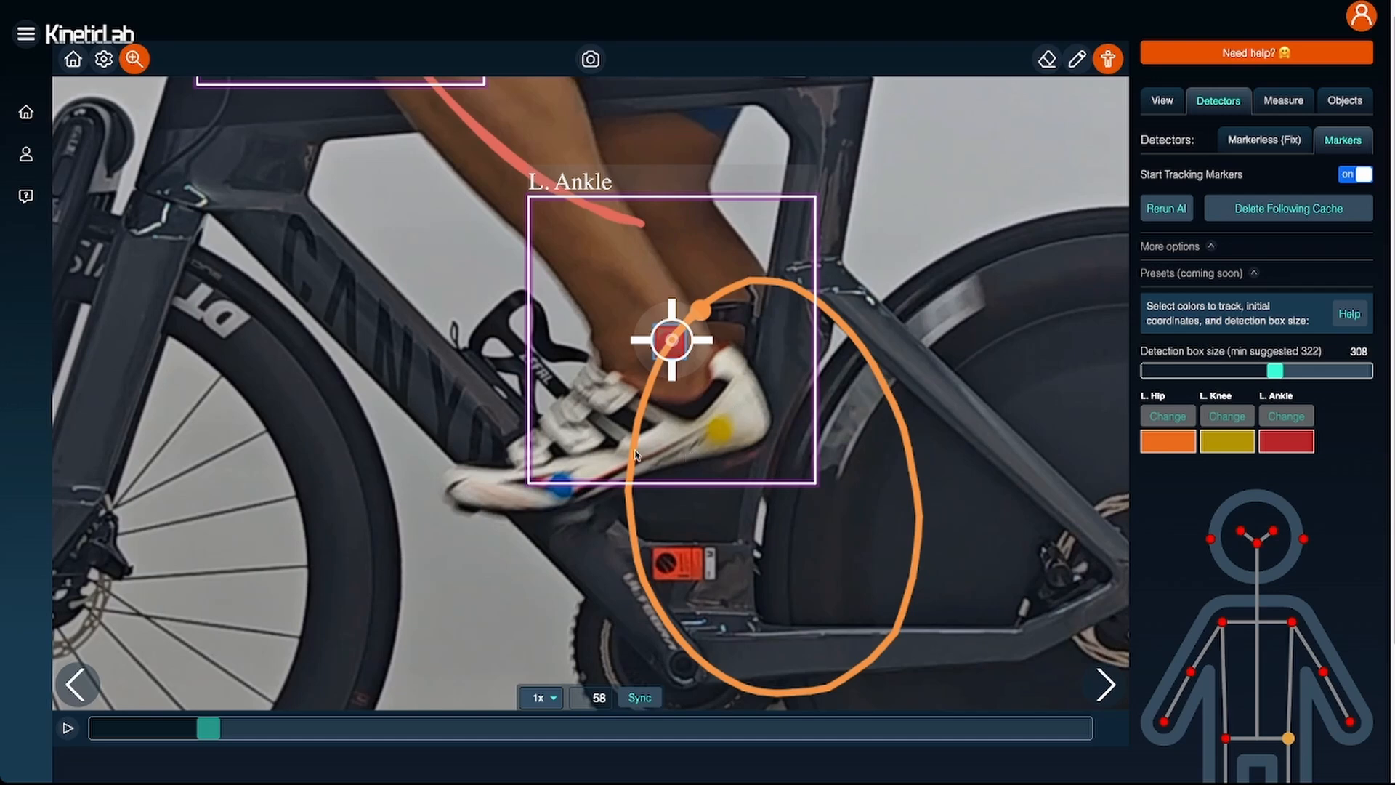
pyautogui.moveTo(819, 548); pyautogui.dragTo(833, 416)
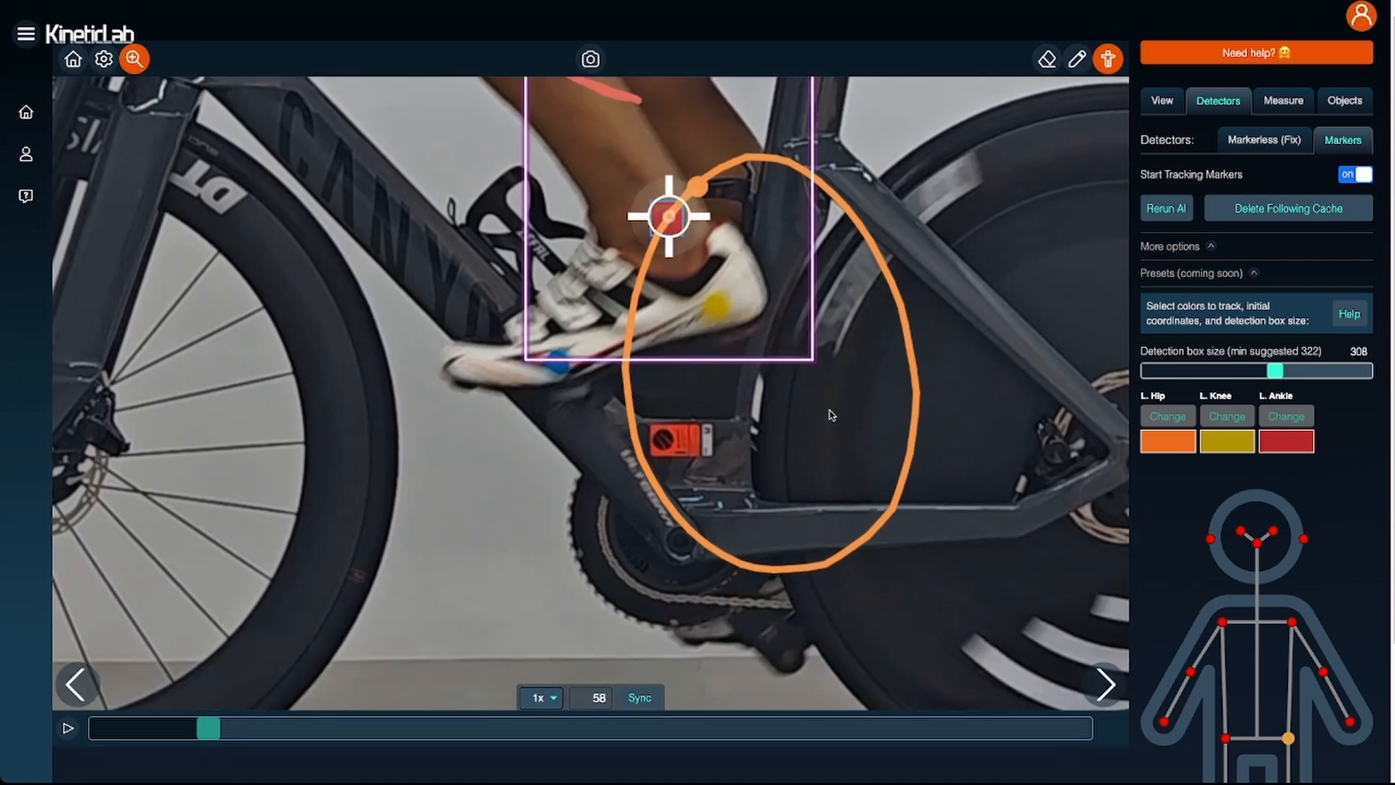
pyautogui.click(1105, 683)
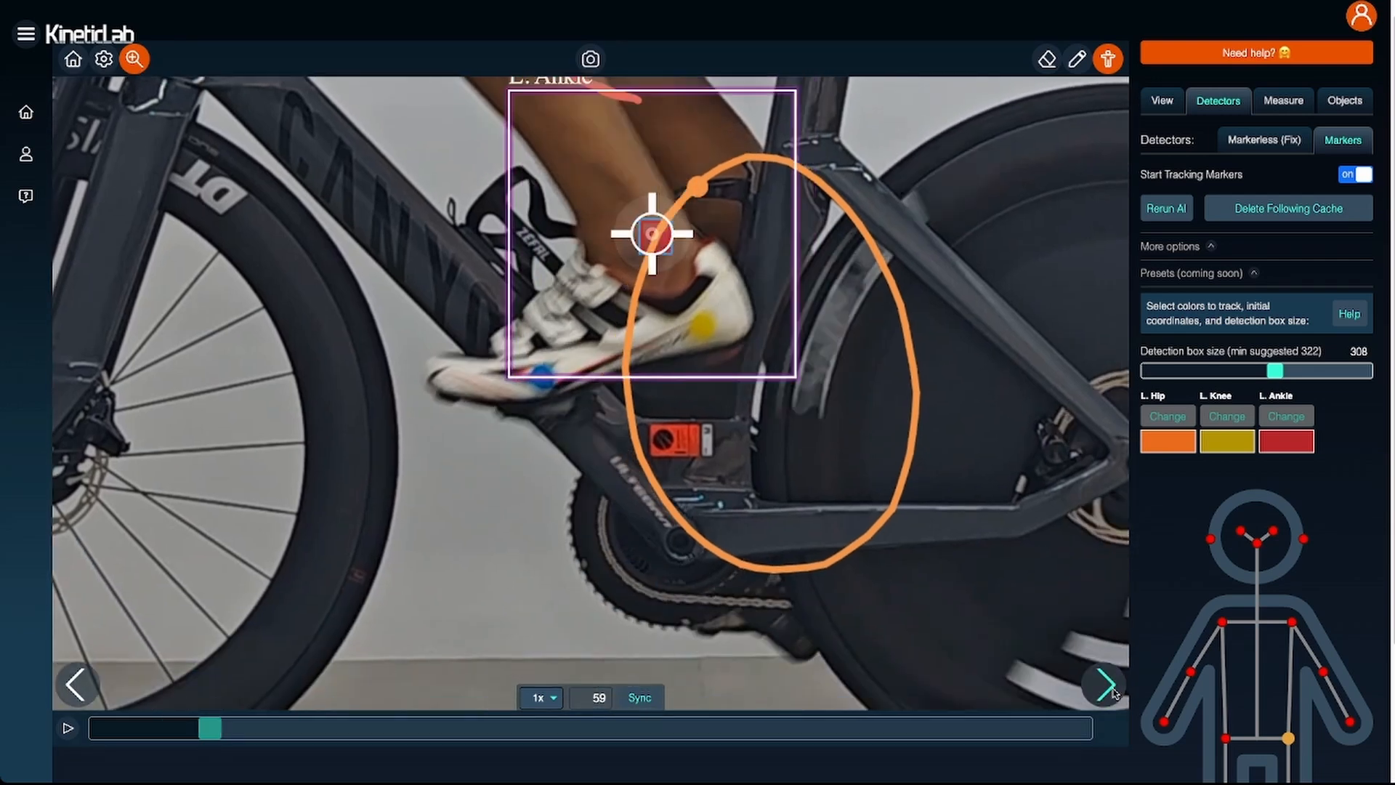
pyautogui.click(1106, 683)
pyautogui.click(1105, 683)
pyautogui.click(1106, 684)
pyautogui.click(1105, 683)
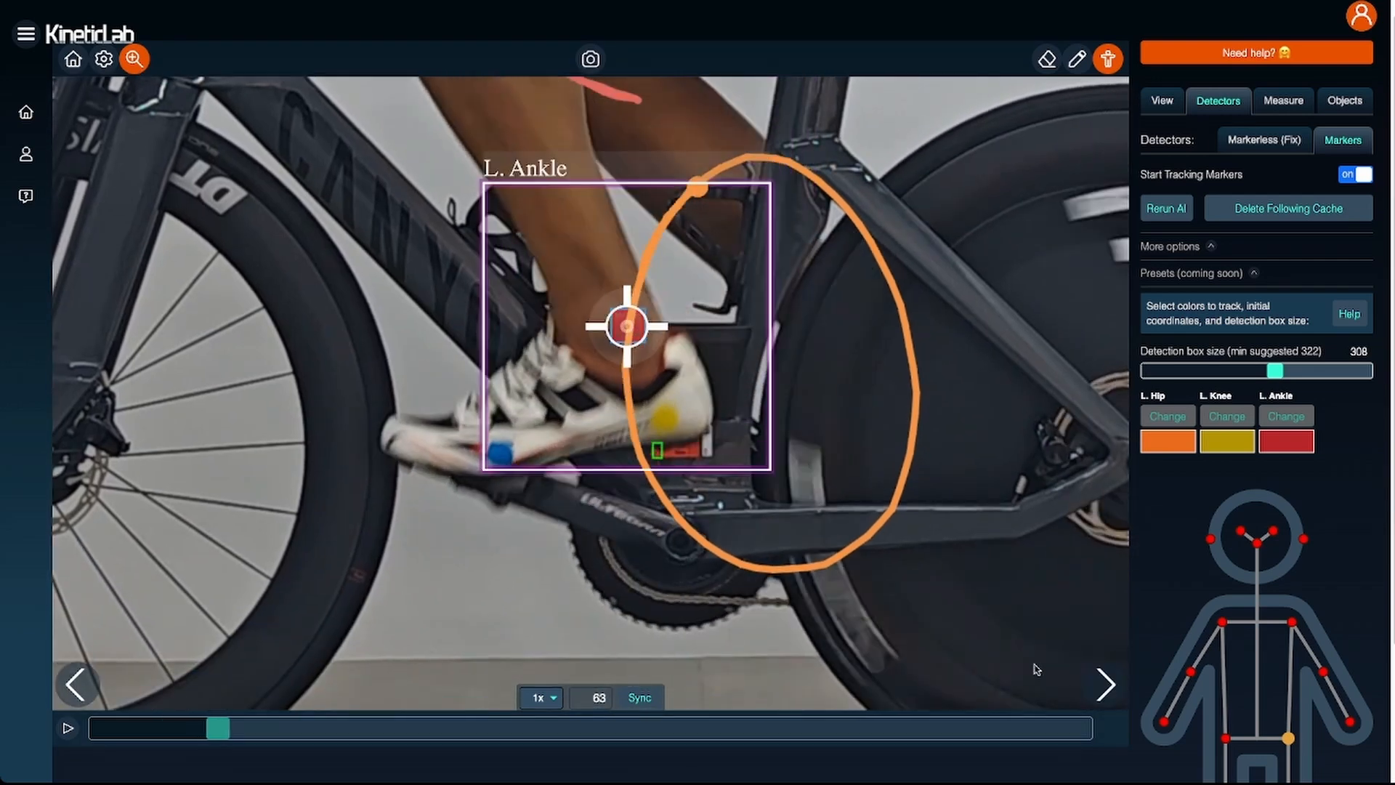
# - Go back to frame 62 and inspect the detection boxes and trails around the left ankle, knee and hip
pyautogui.click(76, 683)
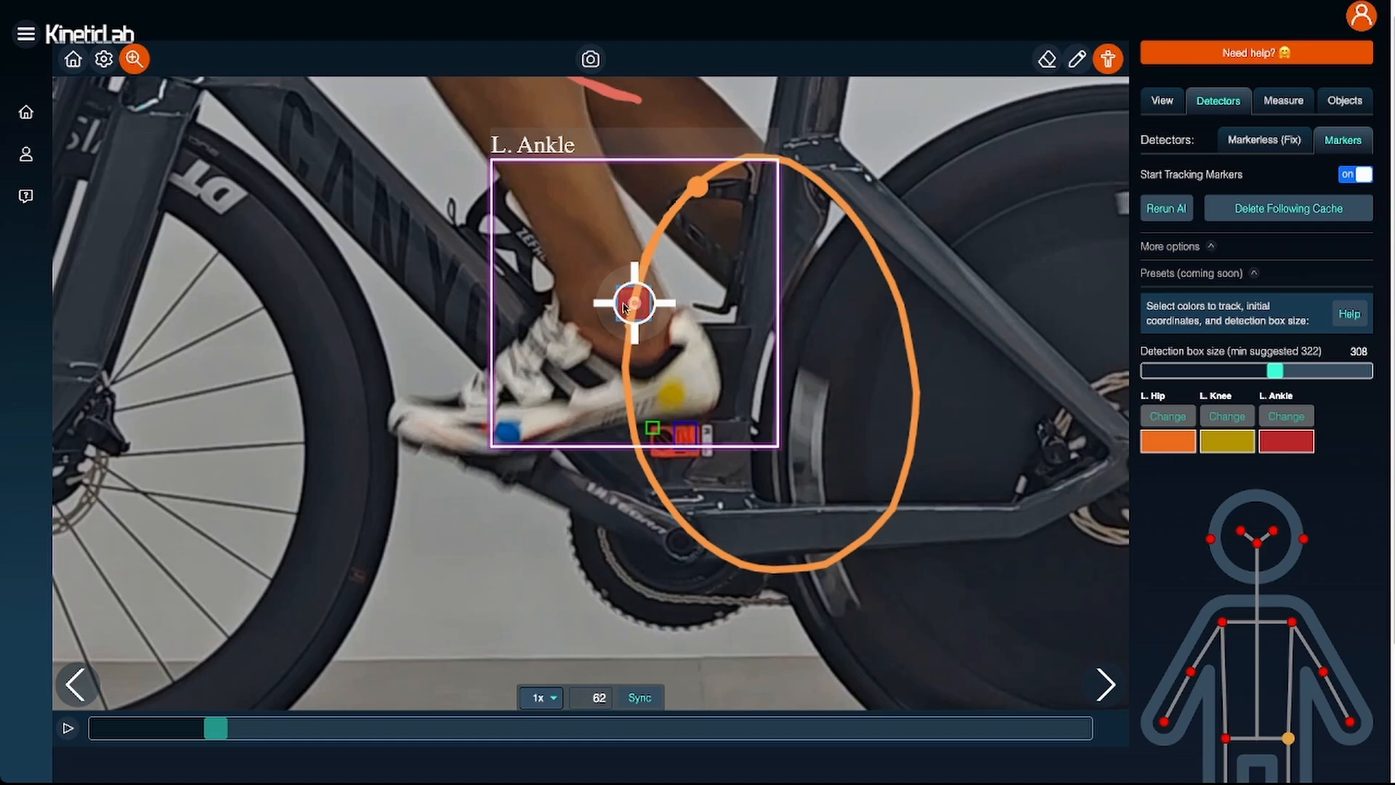
pyautogui.scroll(-5, 936, 320)
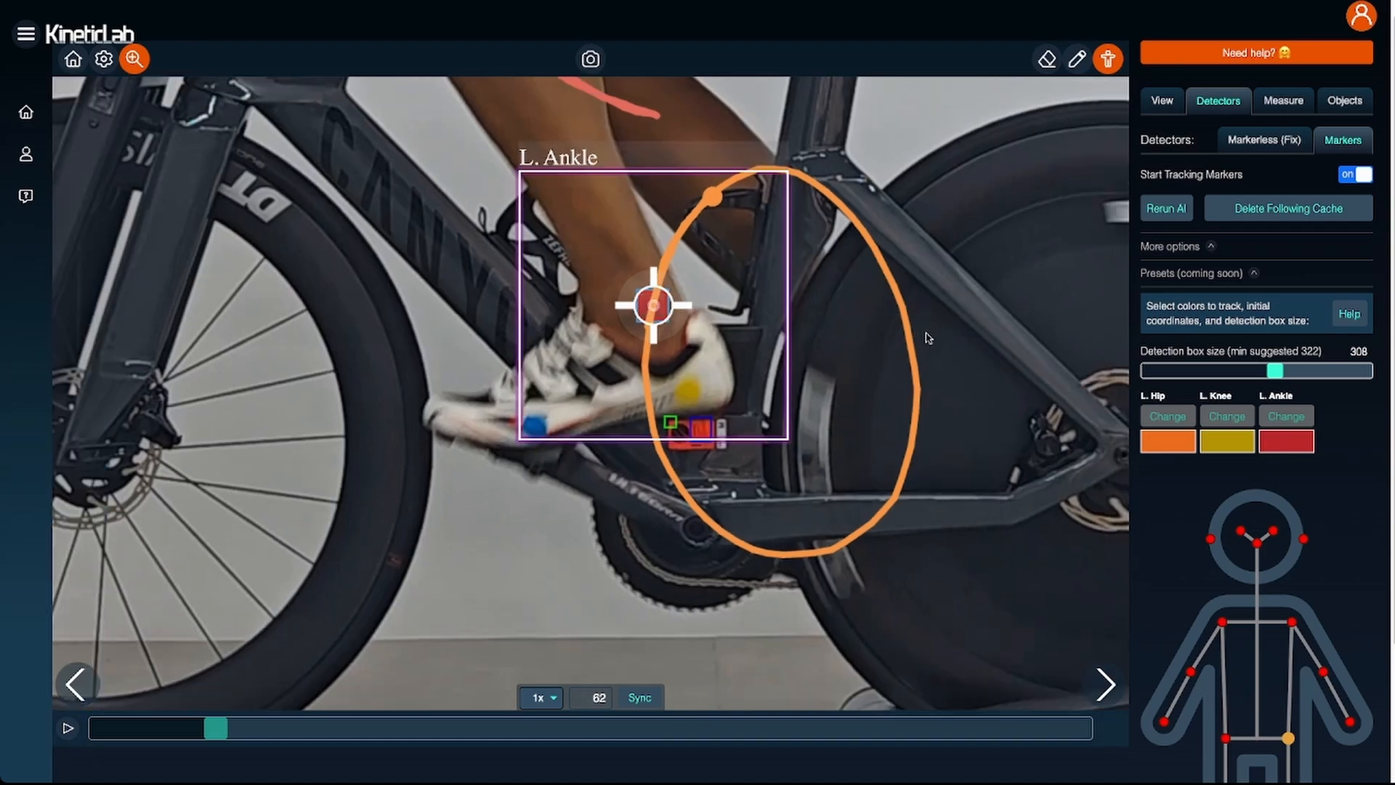
pyautogui.scroll(-2, 943, 258)
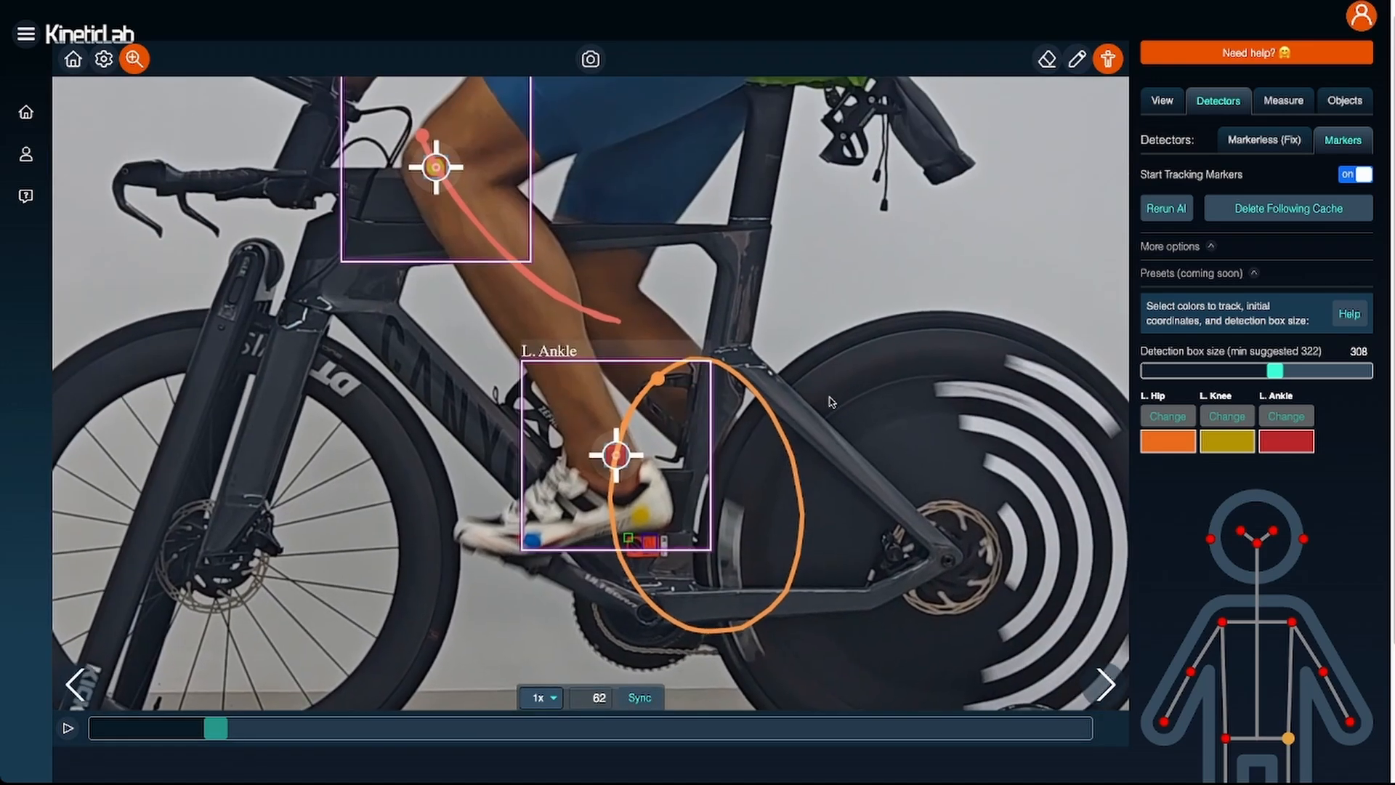
pyautogui.scroll(3, 767, 465)
pyautogui.moveTo(766, 461); pyautogui.dragTo(757, 520)
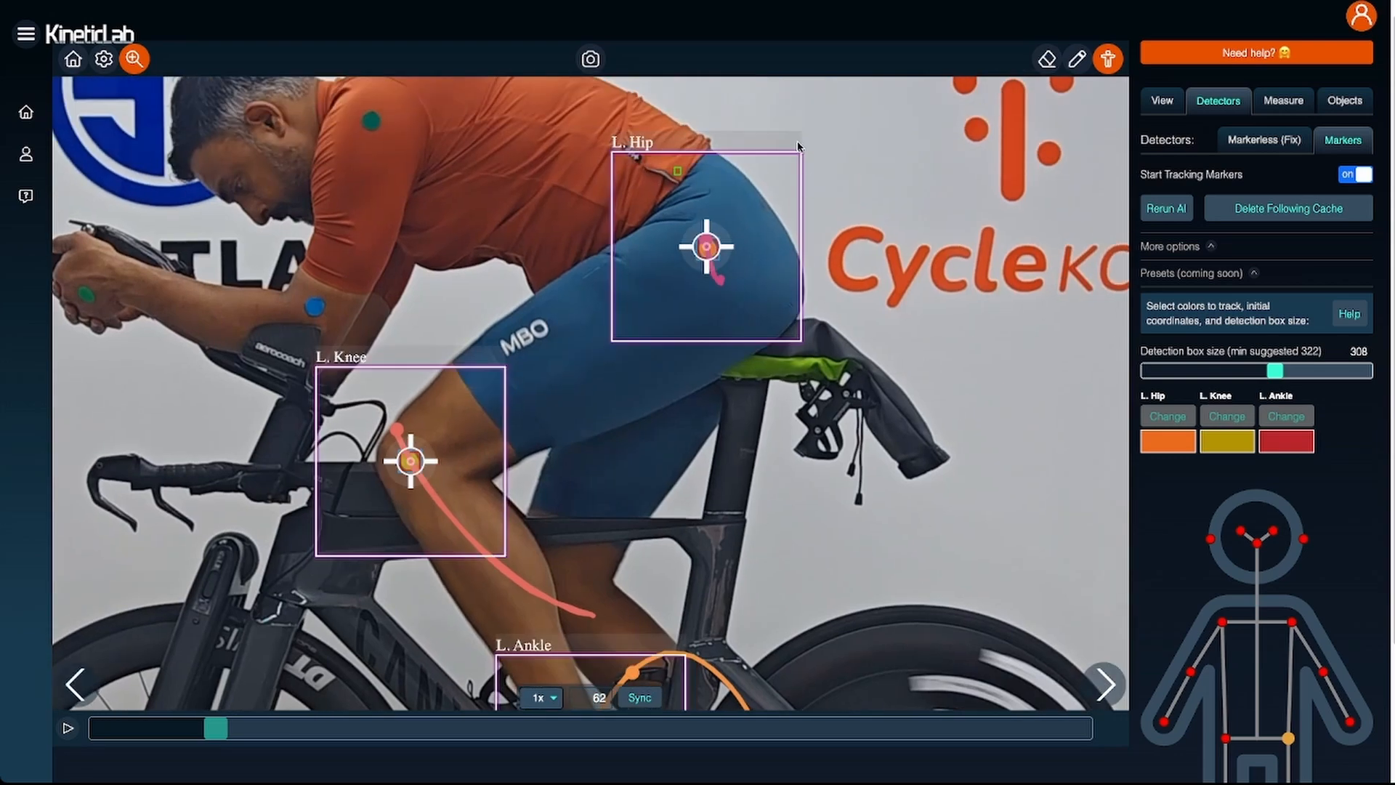
pyautogui.moveTo(888, 235); pyautogui.dragTo(911, 373)
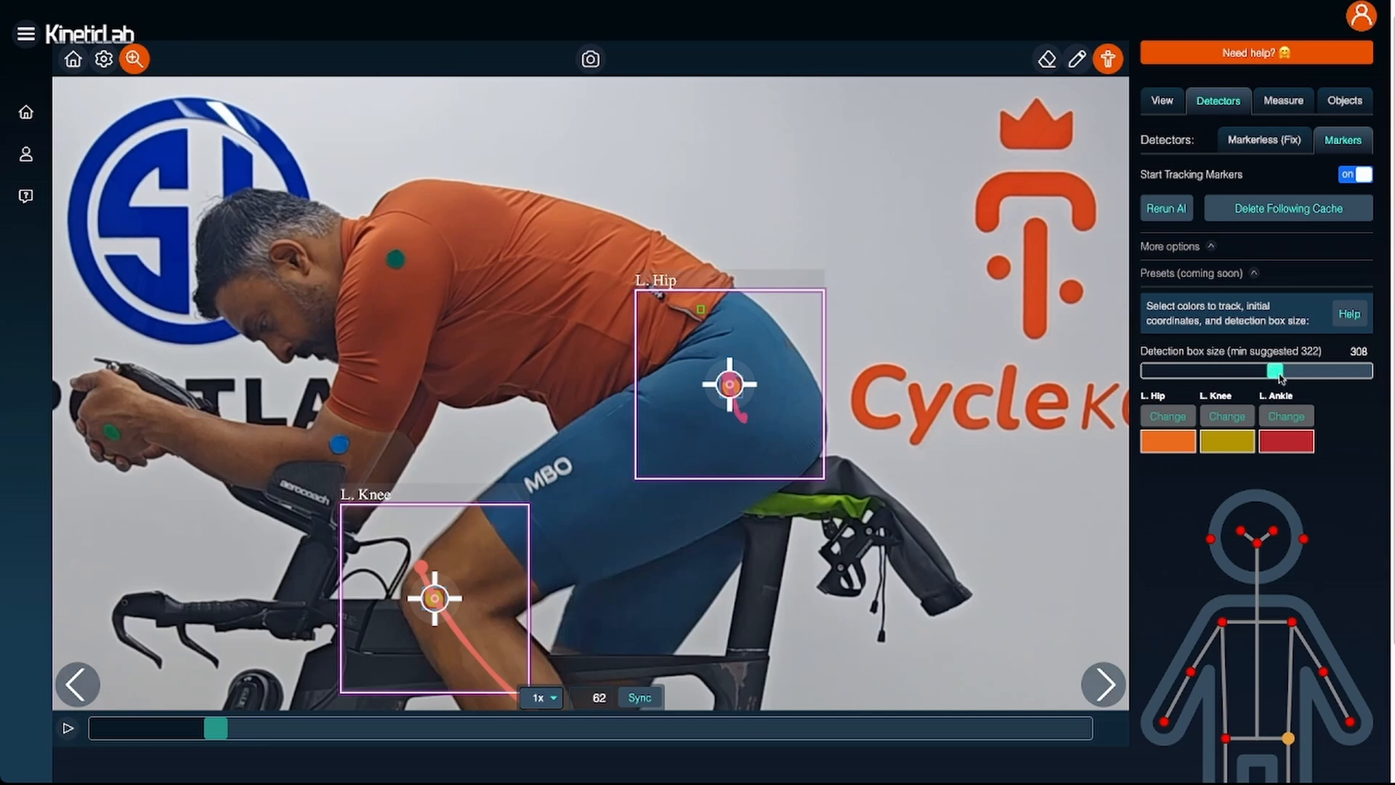
# - Set the detection box size to 81 and try moving the left hip's box off its marker and back onto it
pyautogui.moveTo(1279, 376); pyautogui.dragTo(1177, 377)
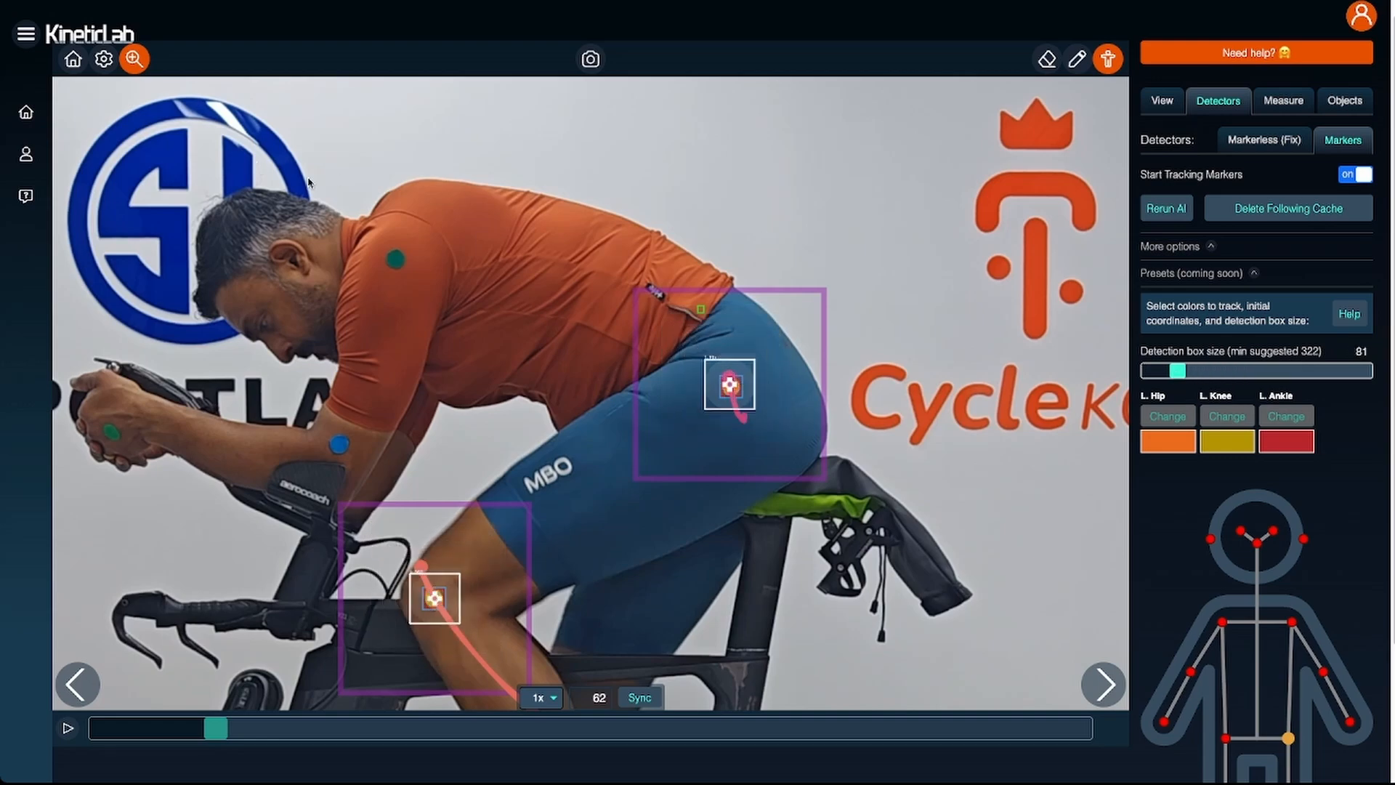
pyautogui.scroll(6, 763, 404)
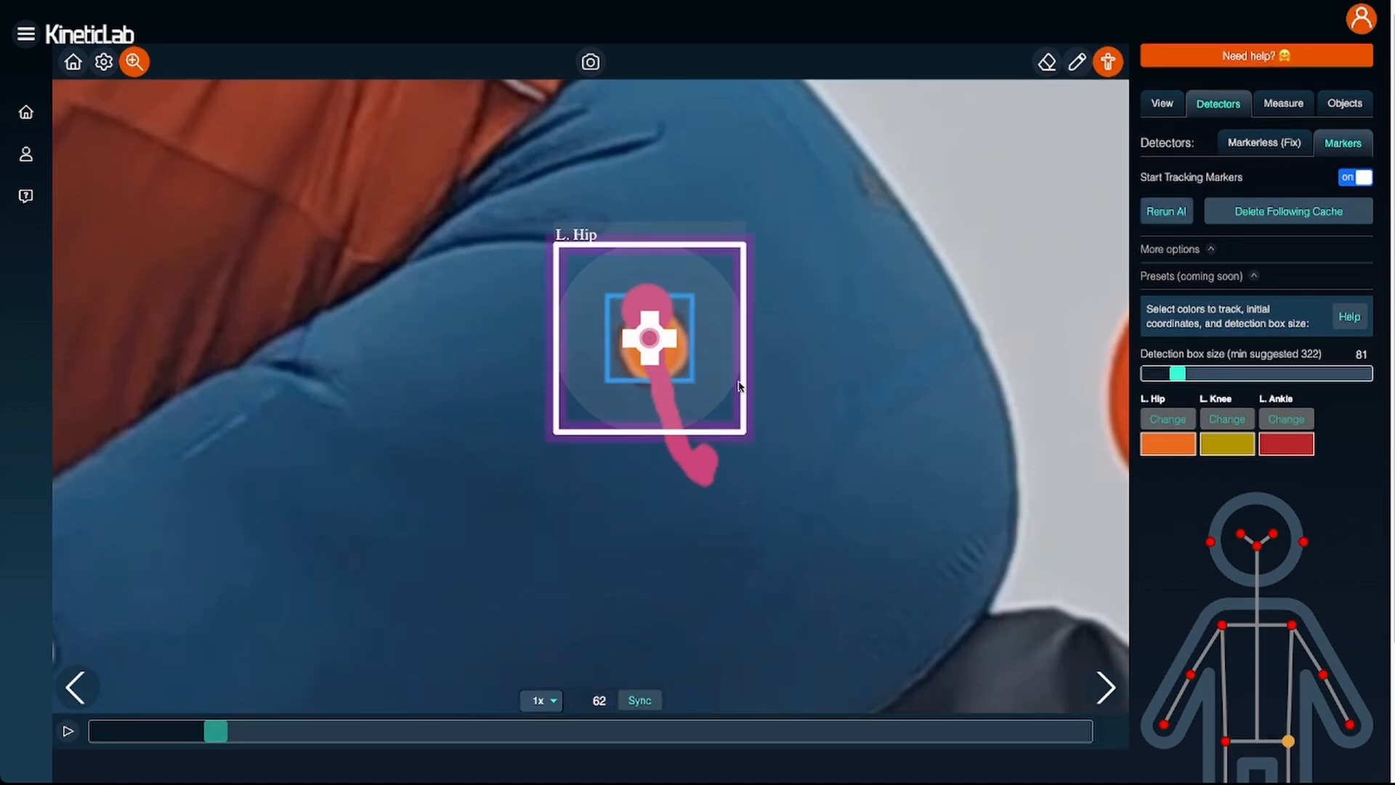
pyautogui.moveTo(645, 352); pyautogui.dragTo(782, 330)
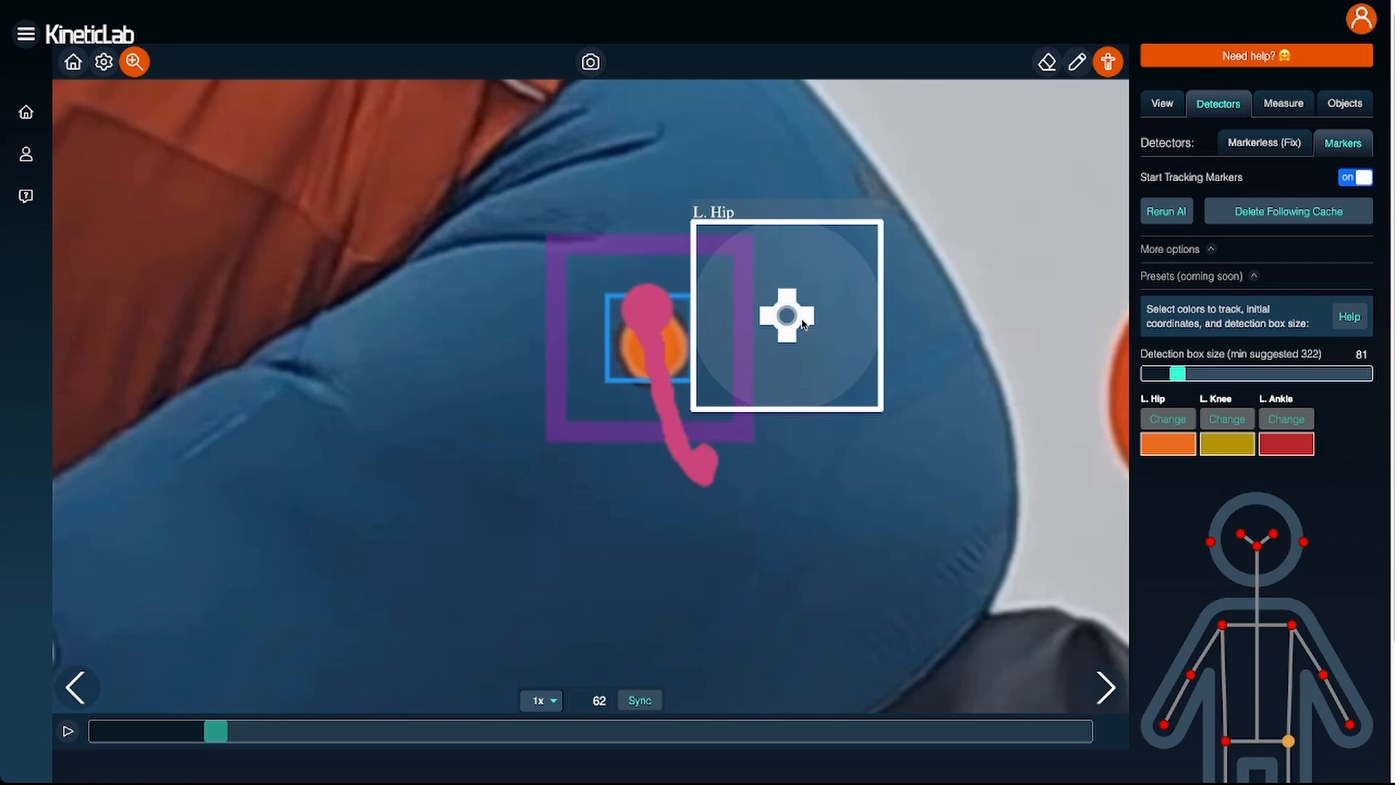
pyautogui.moveTo(805, 320); pyautogui.dragTo(663, 347)
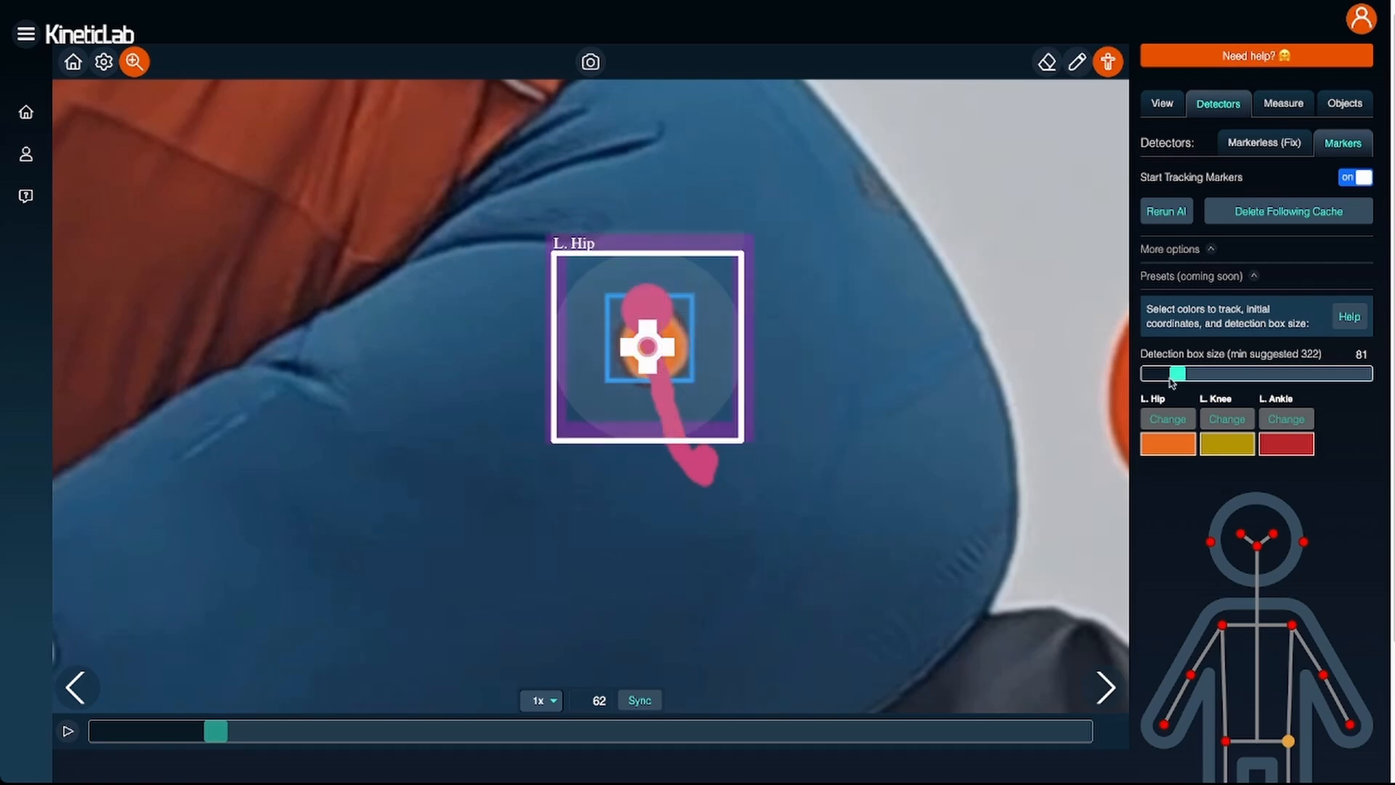
# - Rerun the marker detection with a box size of 129, recentre the left hip's box, and rerun it with a size of 268
pyautogui.moveTo(1173, 376); pyautogui.dragTo(1198, 376)
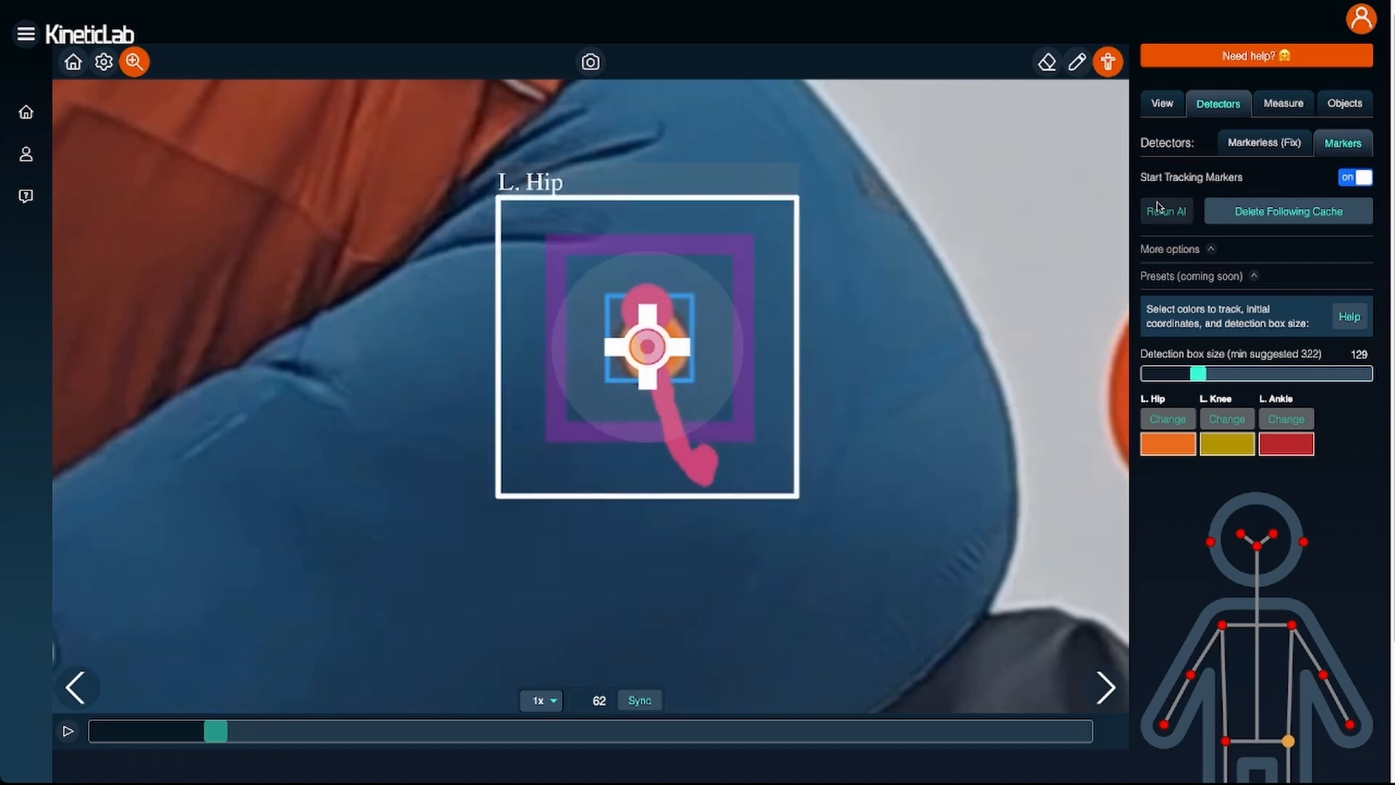
pyautogui.click(1159, 207)
pyautogui.moveTo(668, 344)
pyautogui.mouseDown()
pyautogui.moveTo(687, 363)
pyautogui.moveTo(675, 352)
pyautogui.mouseUp()
pyautogui.moveTo(1199, 377); pyautogui.dragTo(1258, 377)
pyautogui.click(1167, 216)
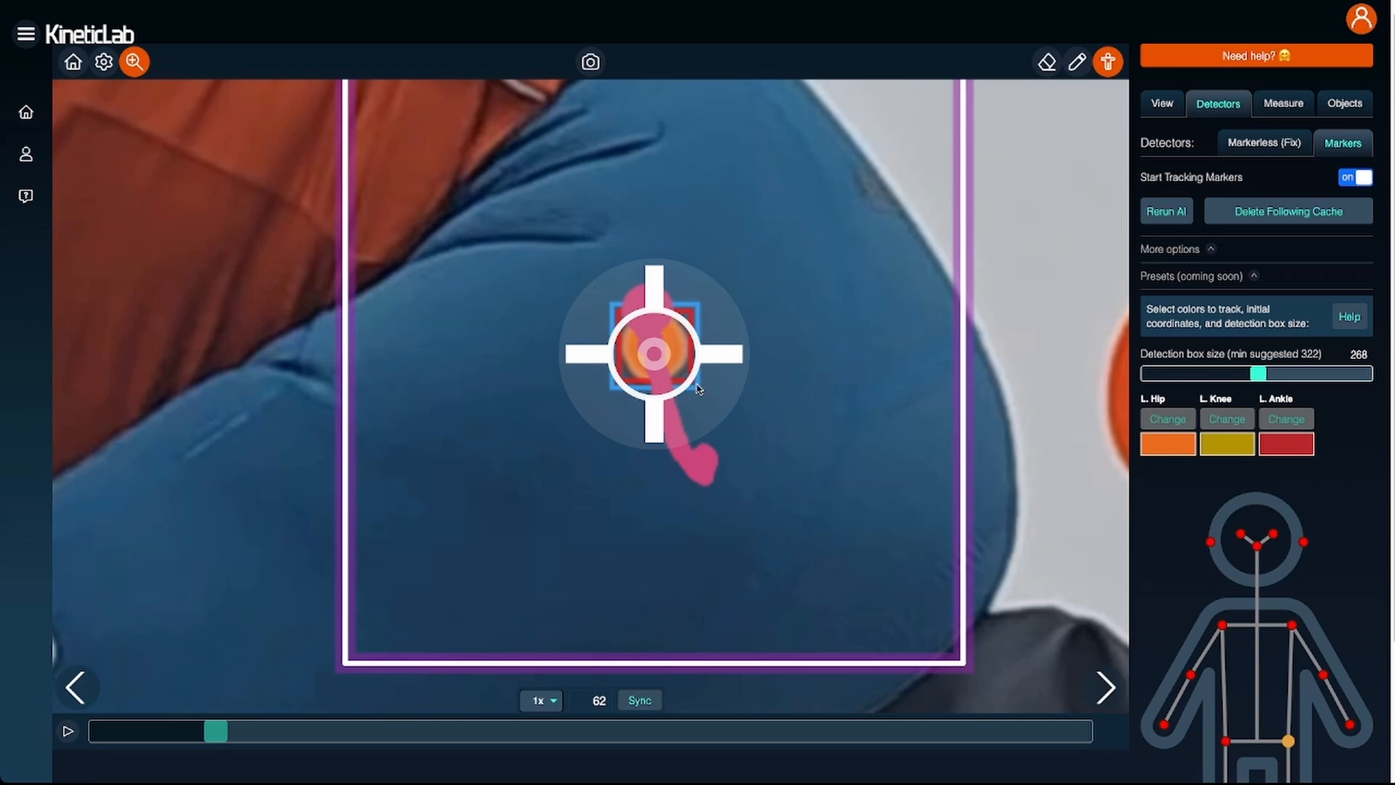
# - Examine the resized detection boxes and motion trails of the left hip, knee and ankle across the whole leg at frame 62
pyautogui.scroll(-5, 758, 417)
pyautogui.scroll(-4, 763, 419)
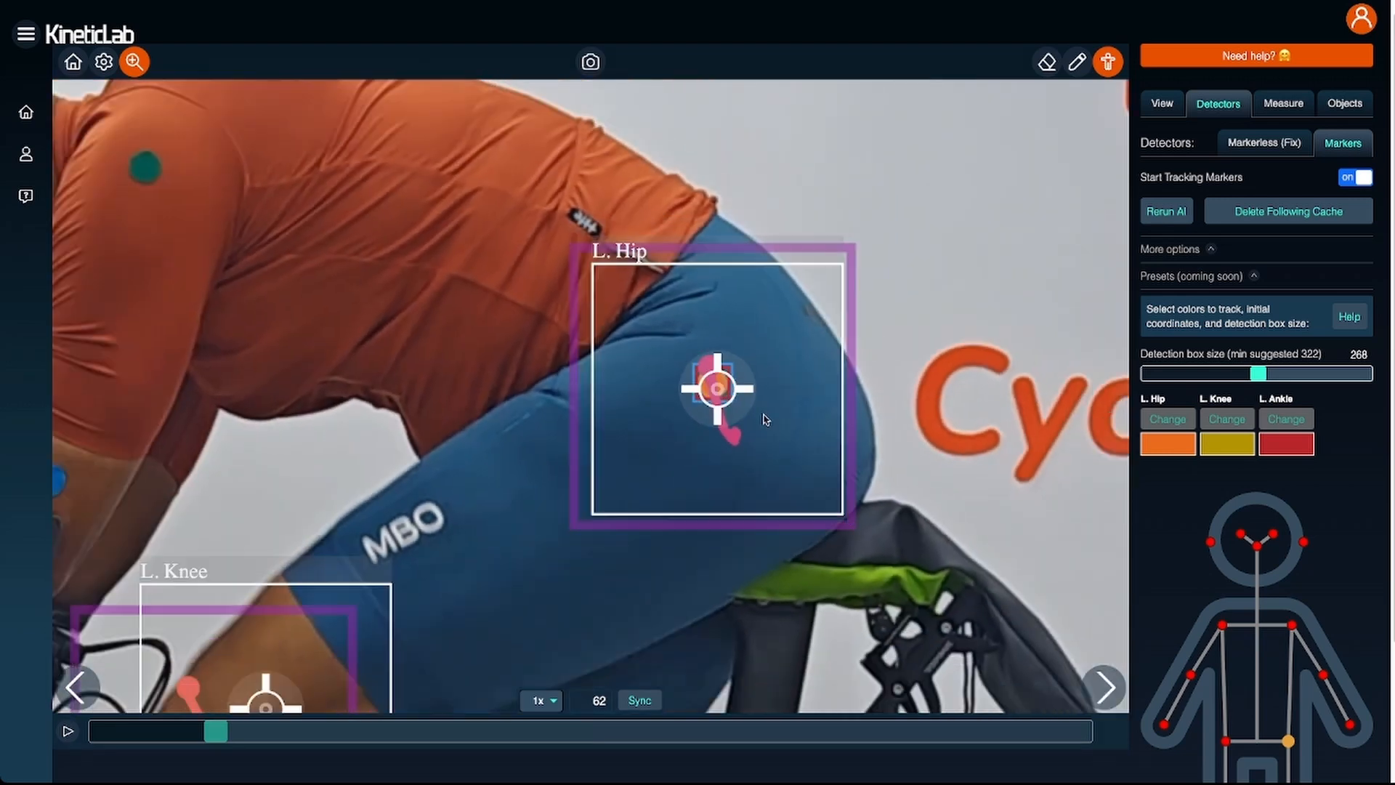
pyautogui.scroll(-2, 765, 419)
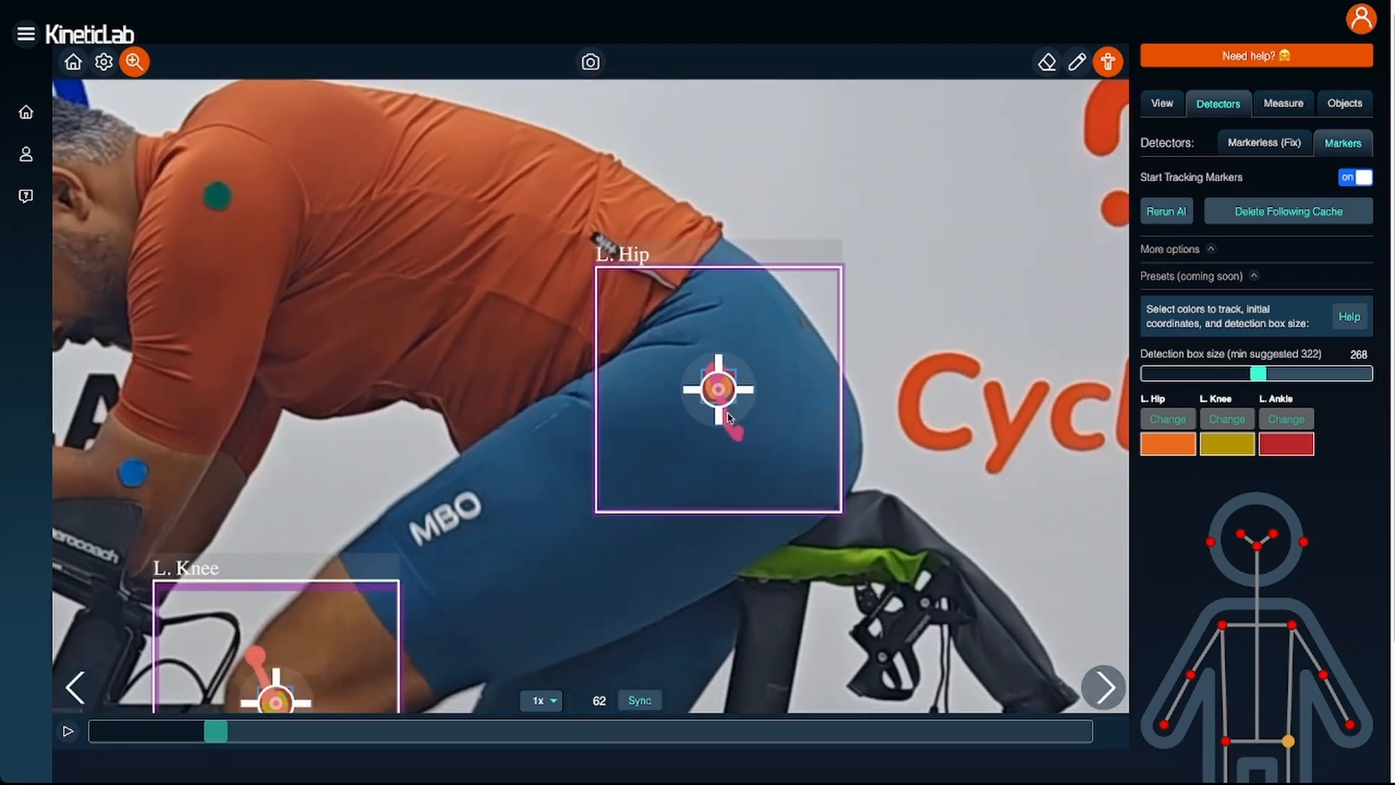
pyautogui.scroll(-4, 730, 418)
pyautogui.moveTo(678, 537); pyautogui.dragTo(709, 384)
pyautogui.scroll(-2, 871, 352)
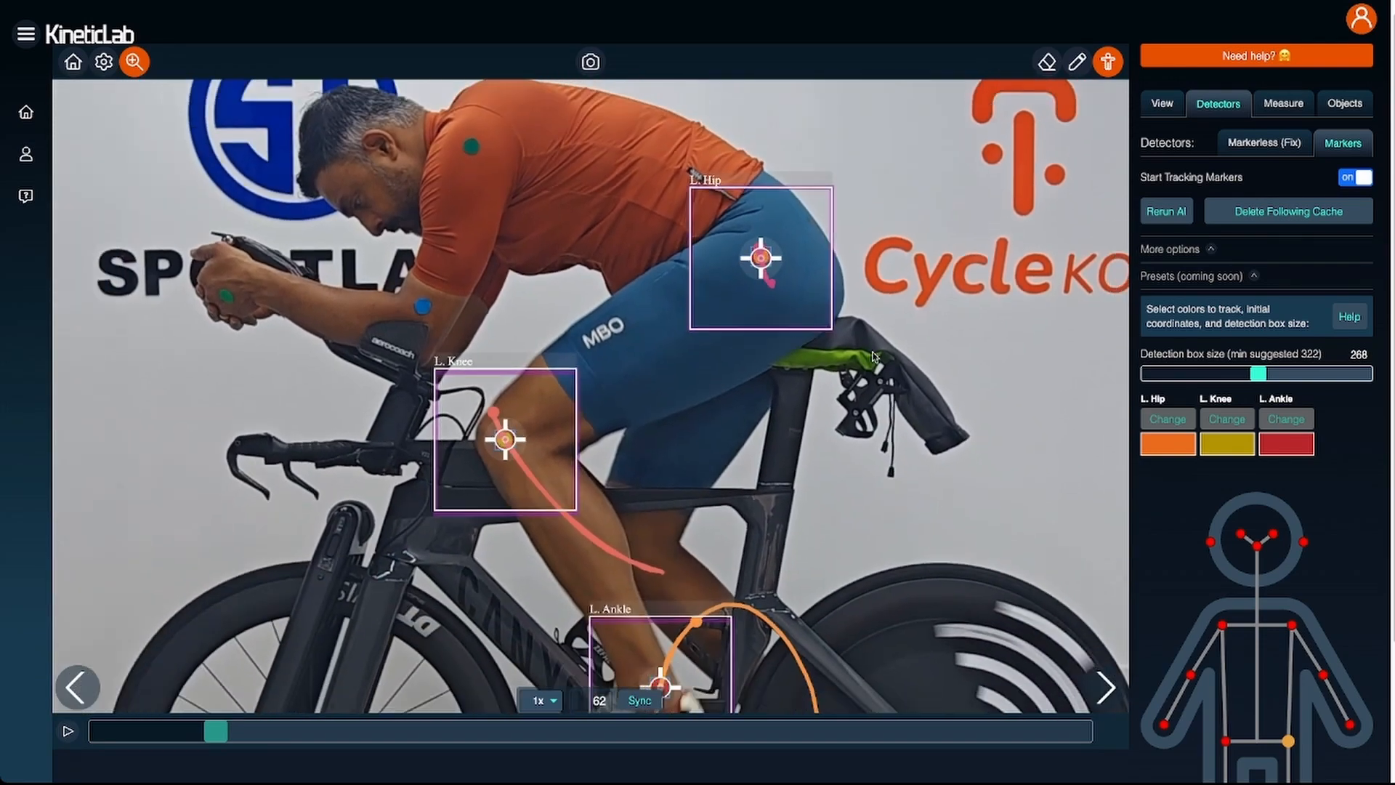
pyautogui.moveTo(792, 443); pyautogui.dragTo(760, 347)
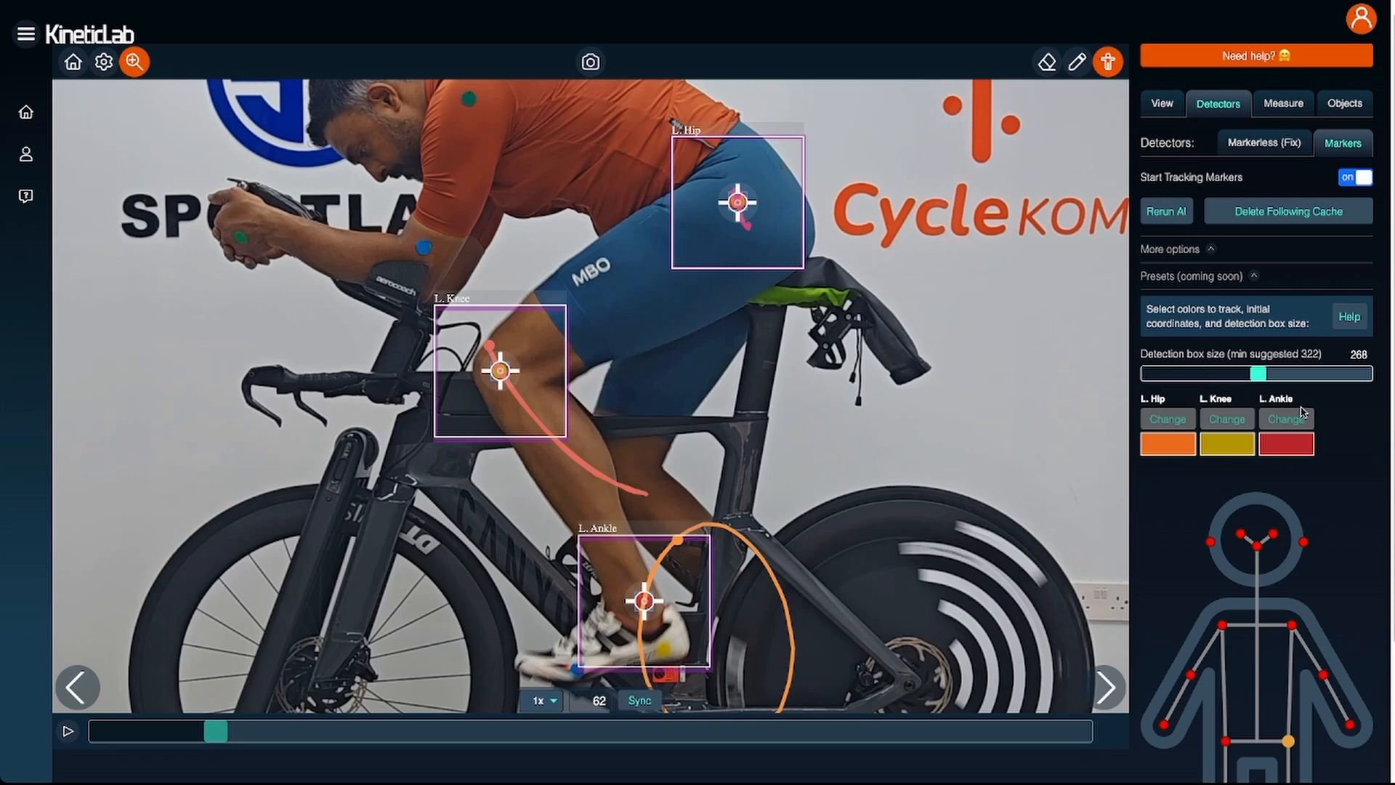
pyautogui.moveTo(839, 485); pyautogui.dragTo(858, 433)
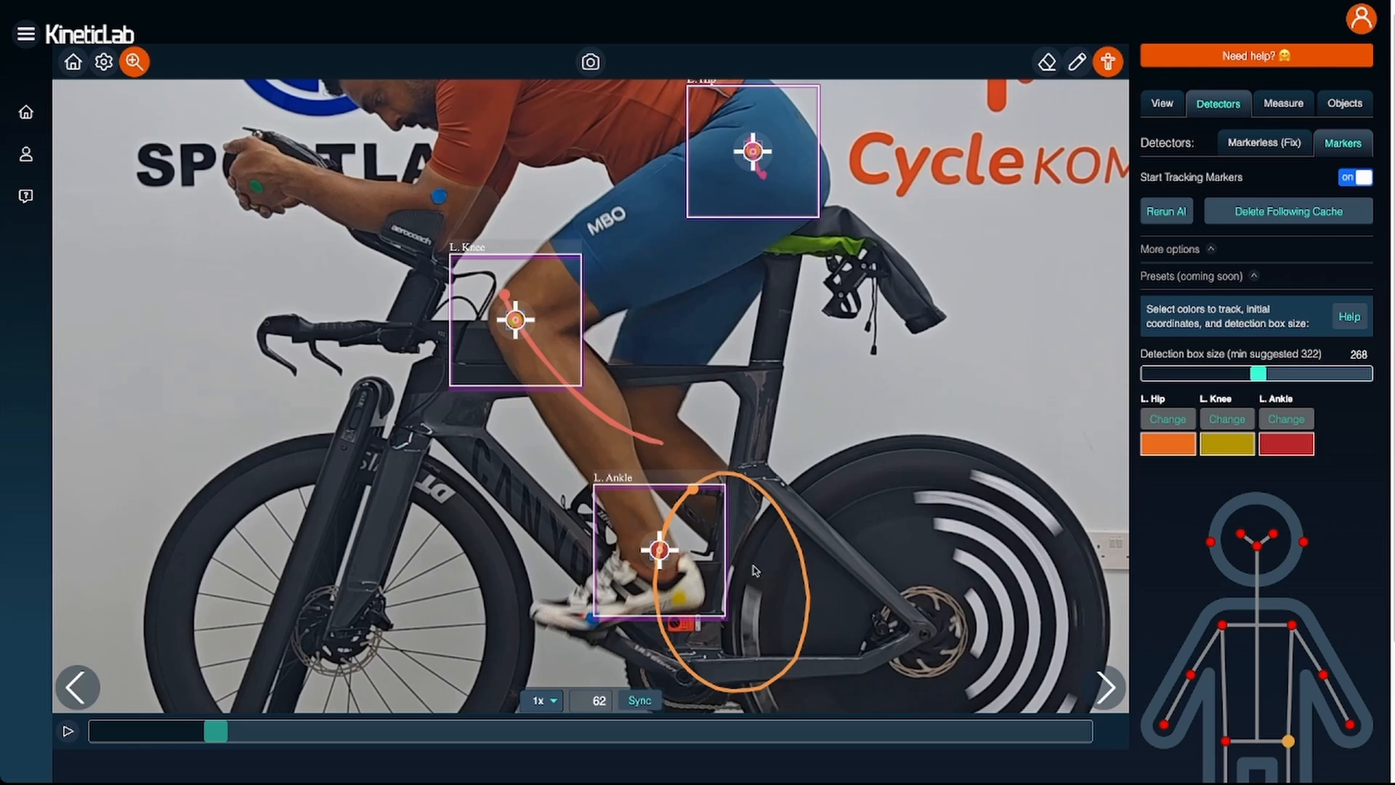
pyautogui.moveTo(839, 357); pyautogui.dragTo(875, 396)
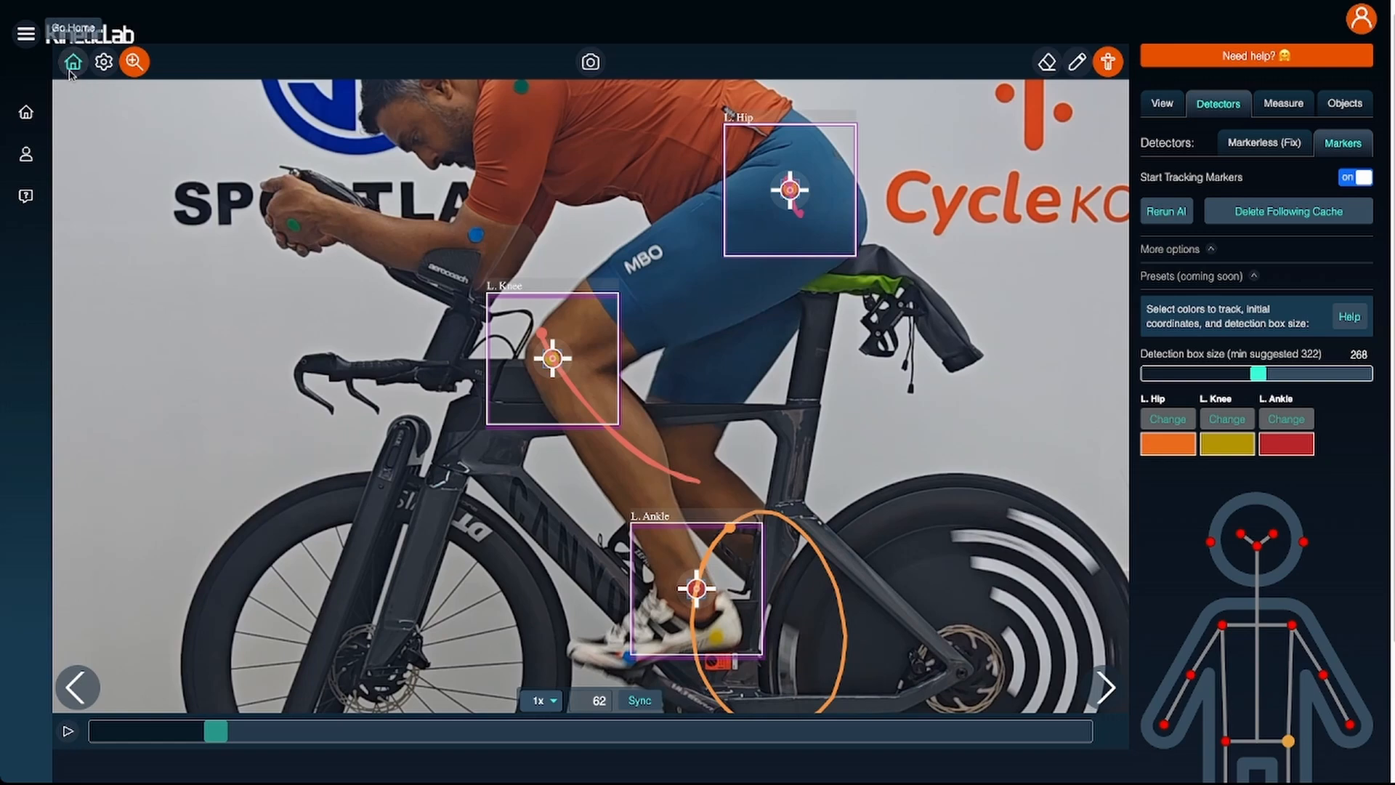
# - Load the video VID_20251014_092752 (1).mp4 again as a new recording and open it for playback
pyautogui.click(73, 62)
pyautogui.click(1075, 104)
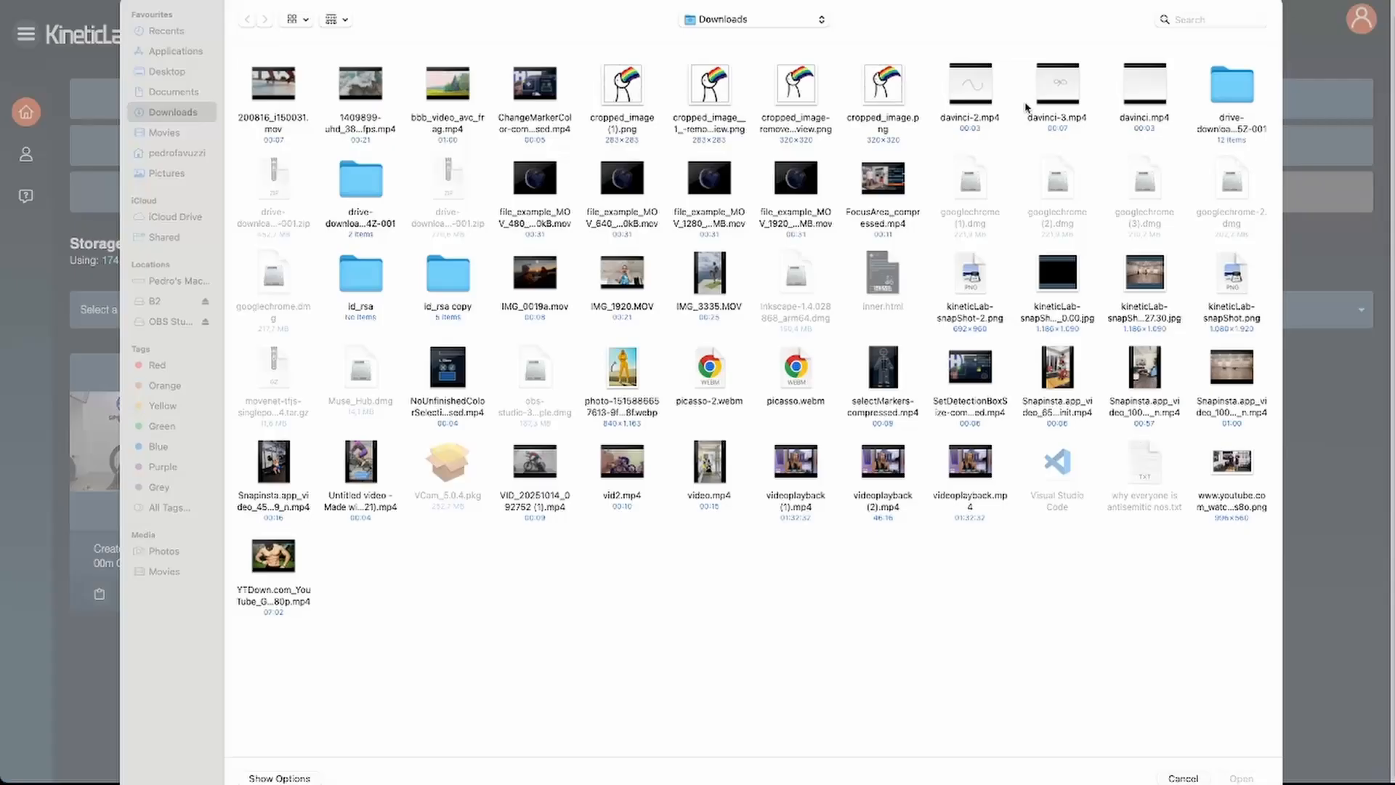
pyautogui.doubleClick(541, 471)
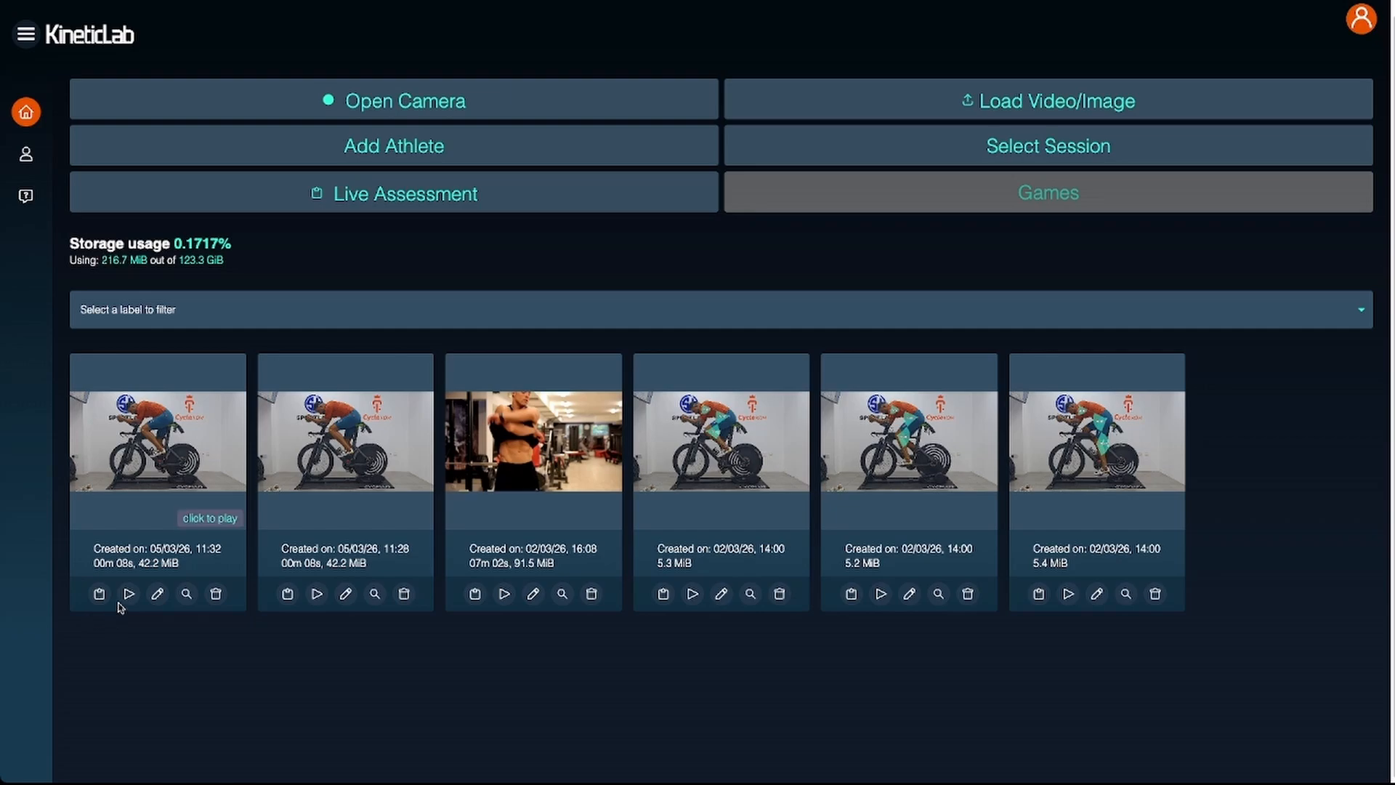
pyautogui.click(129, 593)
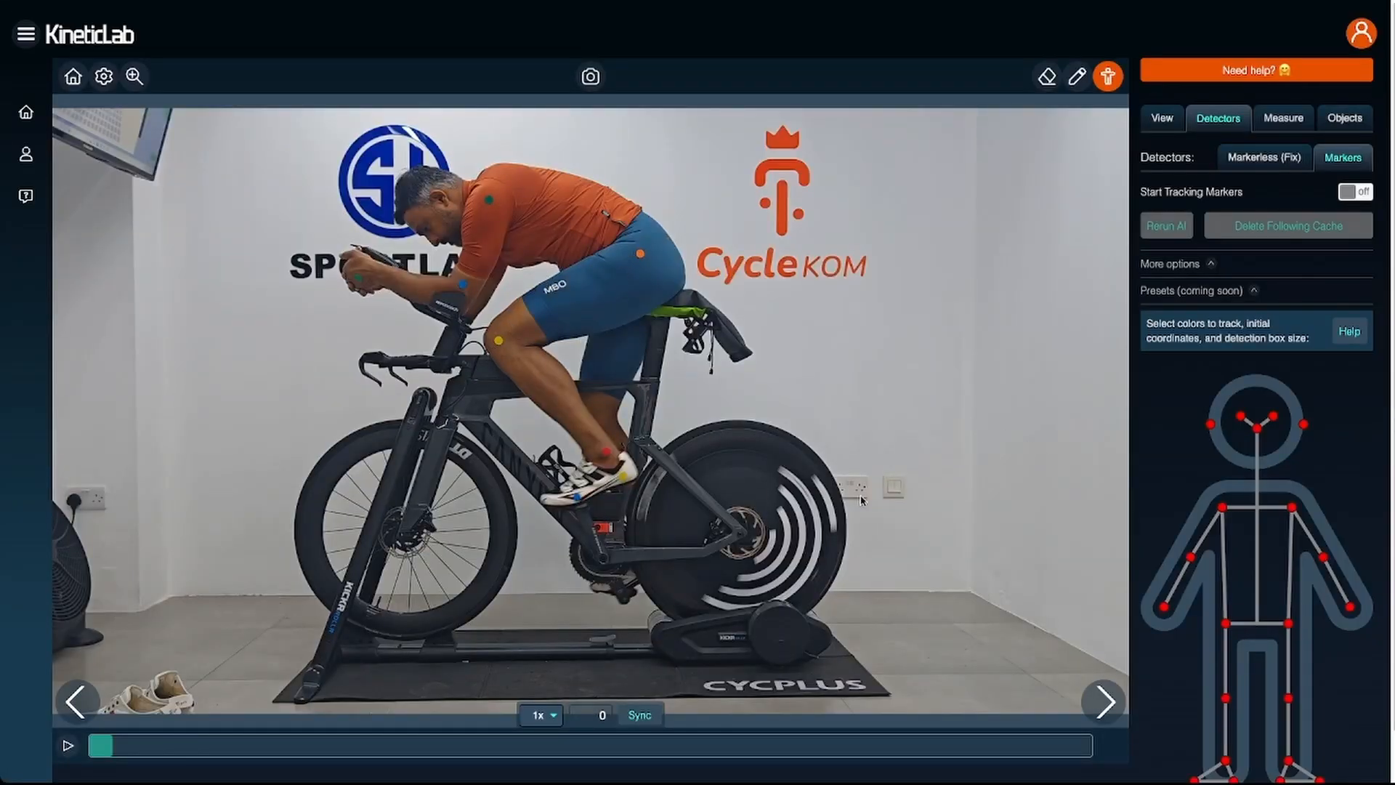
# - Select the left ankle, left knee and left hip as the joints to track with markers
pyautogui.click(1289, 760)
pyautogui.scroll(-1, 1343, 723)
pyautogui.scroll(-2, 1342, 722)
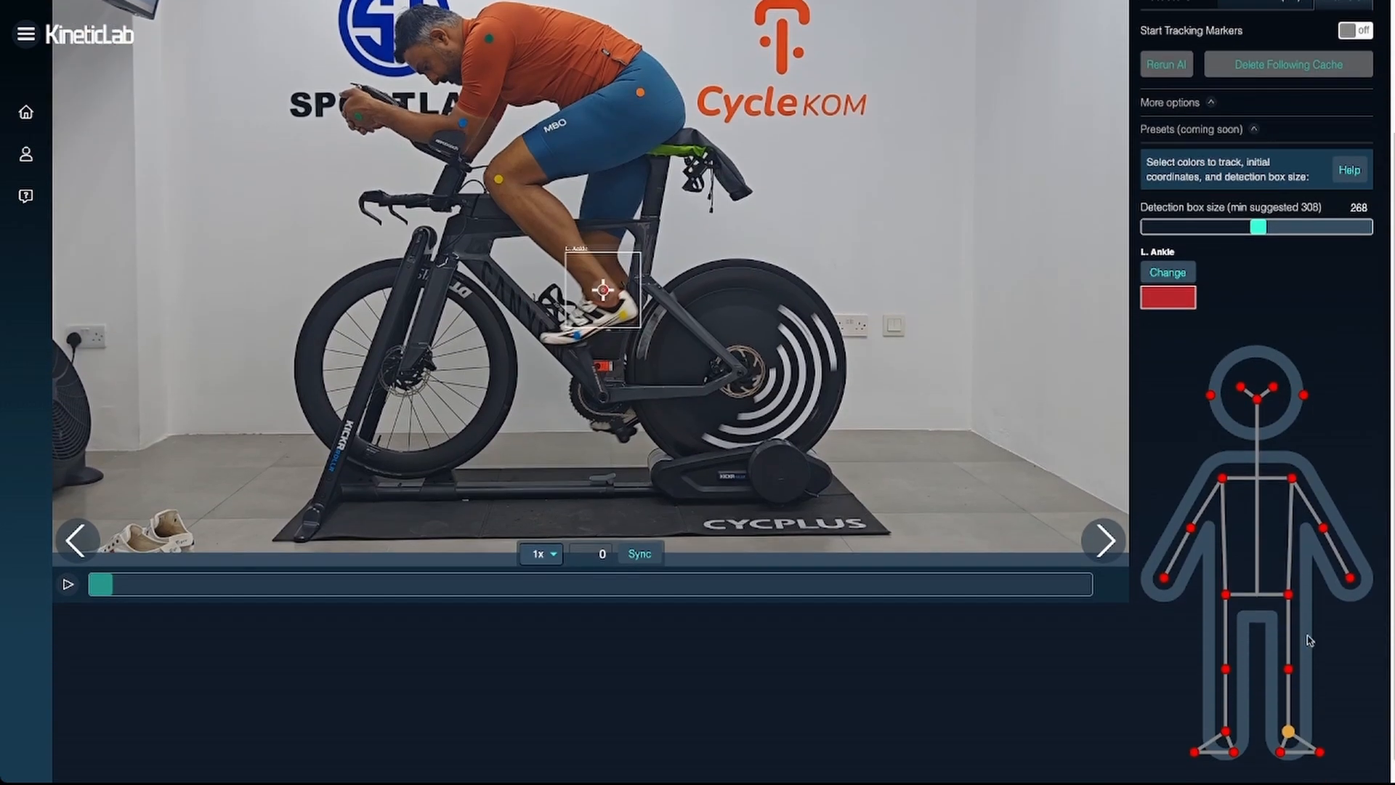
pyautogui.click(1289, 669)
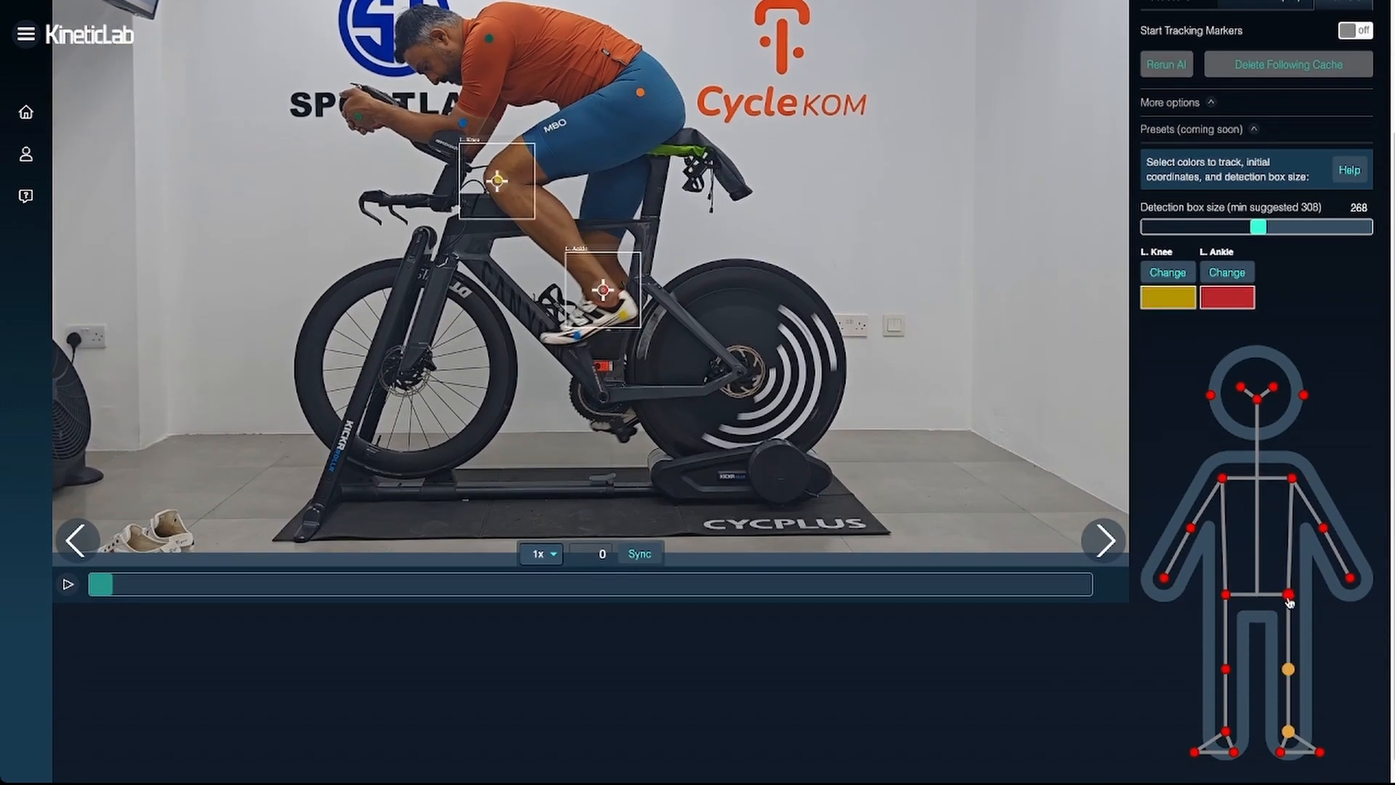
pyautogui.click(1289, 594)
# - Set the detection box size to 320 and turn on marker tracking
pyautogui.scroll(1, 1330, 407)
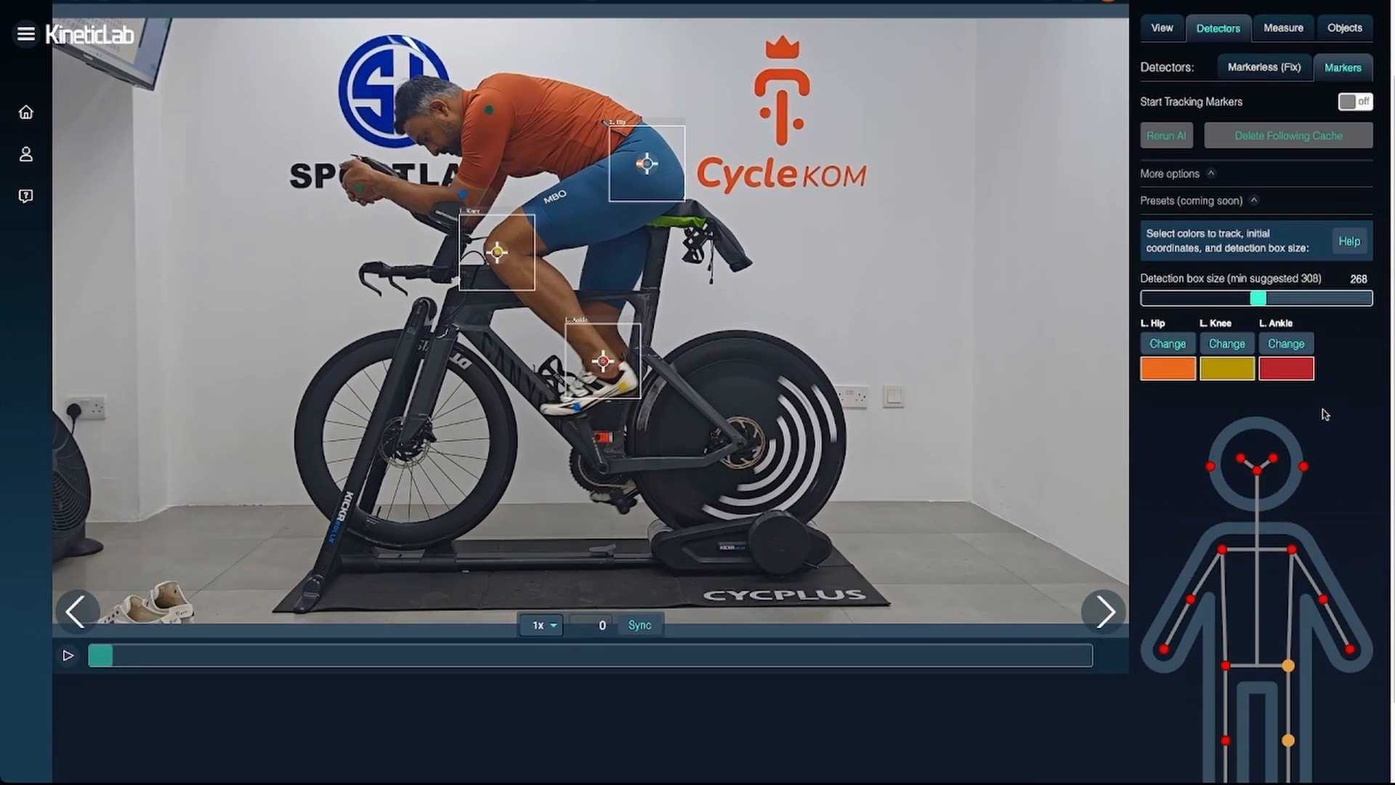
pyautogui.click(1282, 299)
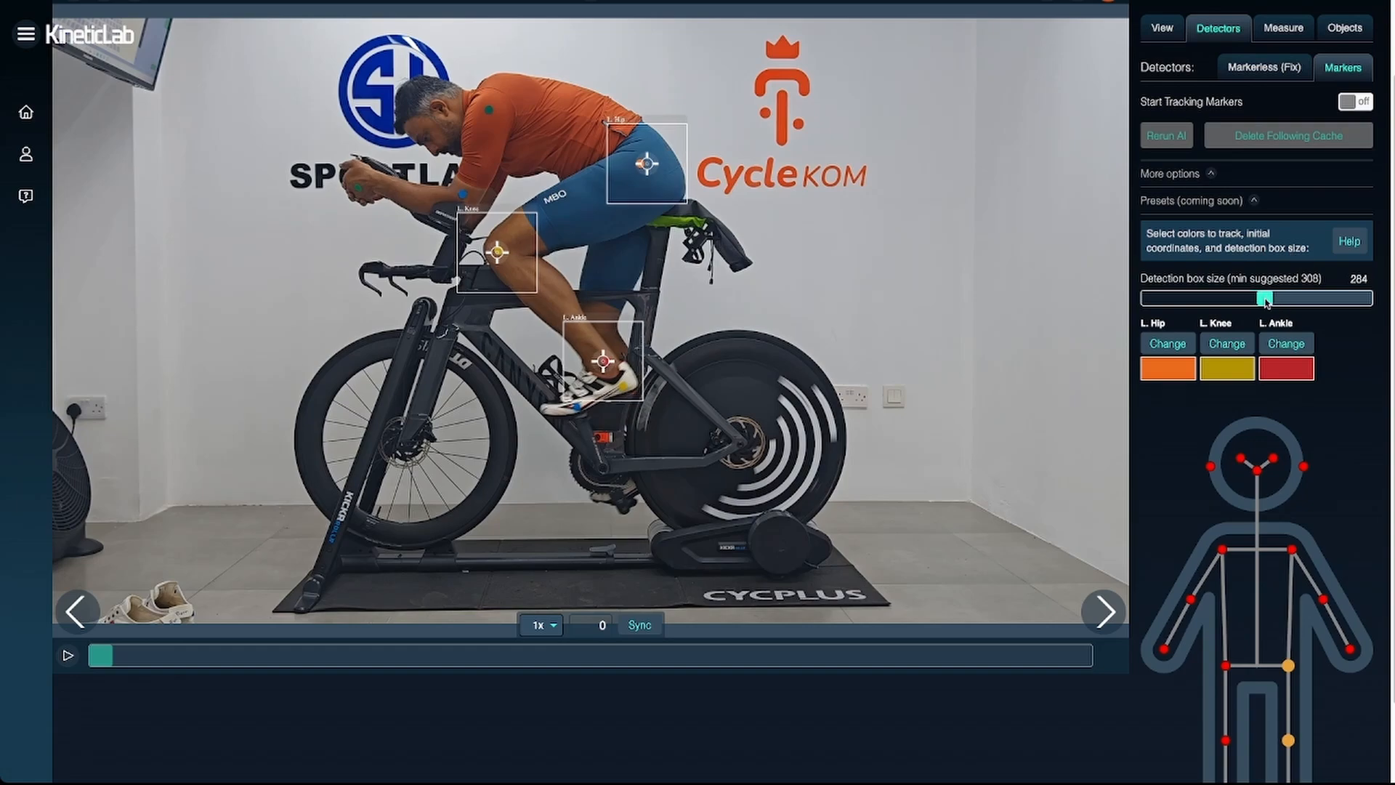
pyautogui.click(1364, 102)
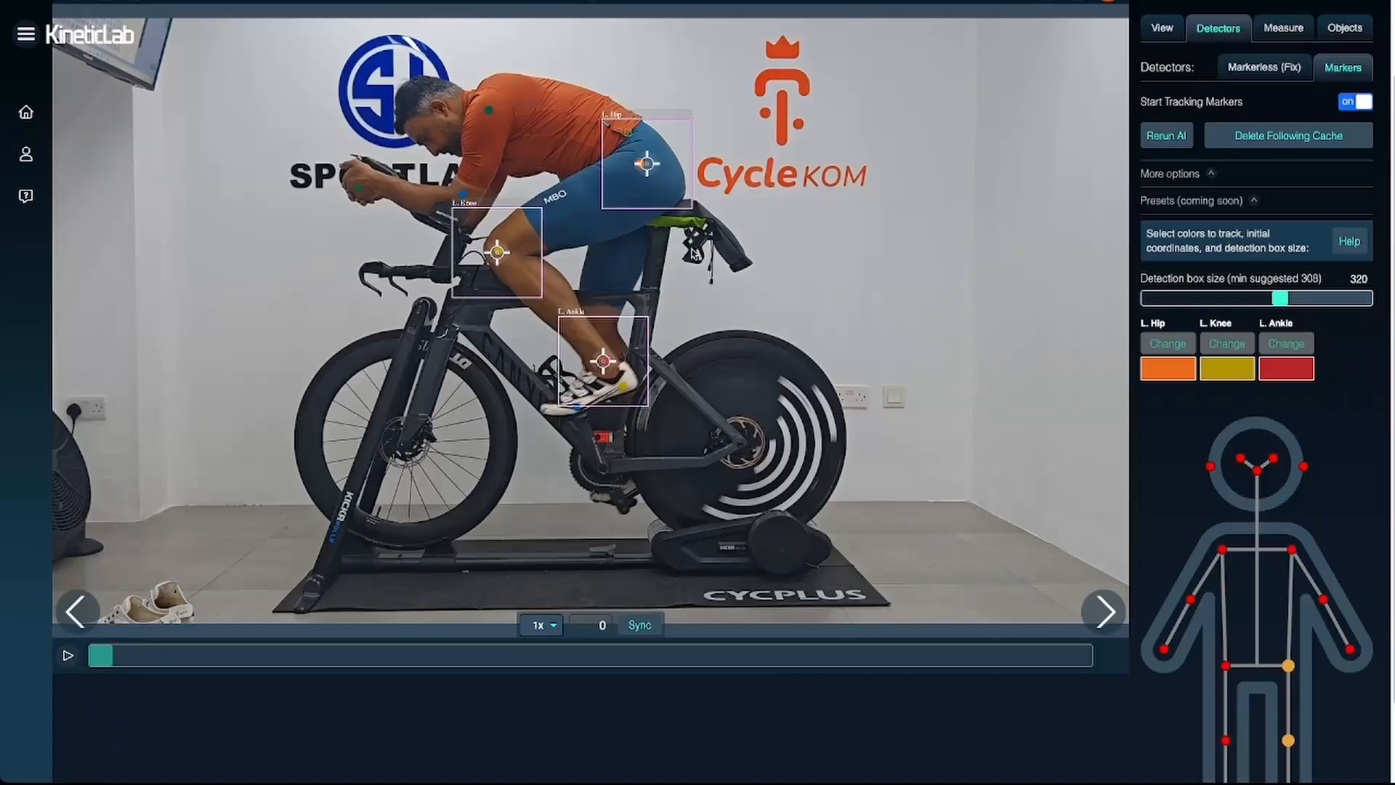
# - Play the video with marker tracking up to frame 24, view the on-screen display options and return to the marker detector settings
pyautogui.scroll(1, 602, 367)
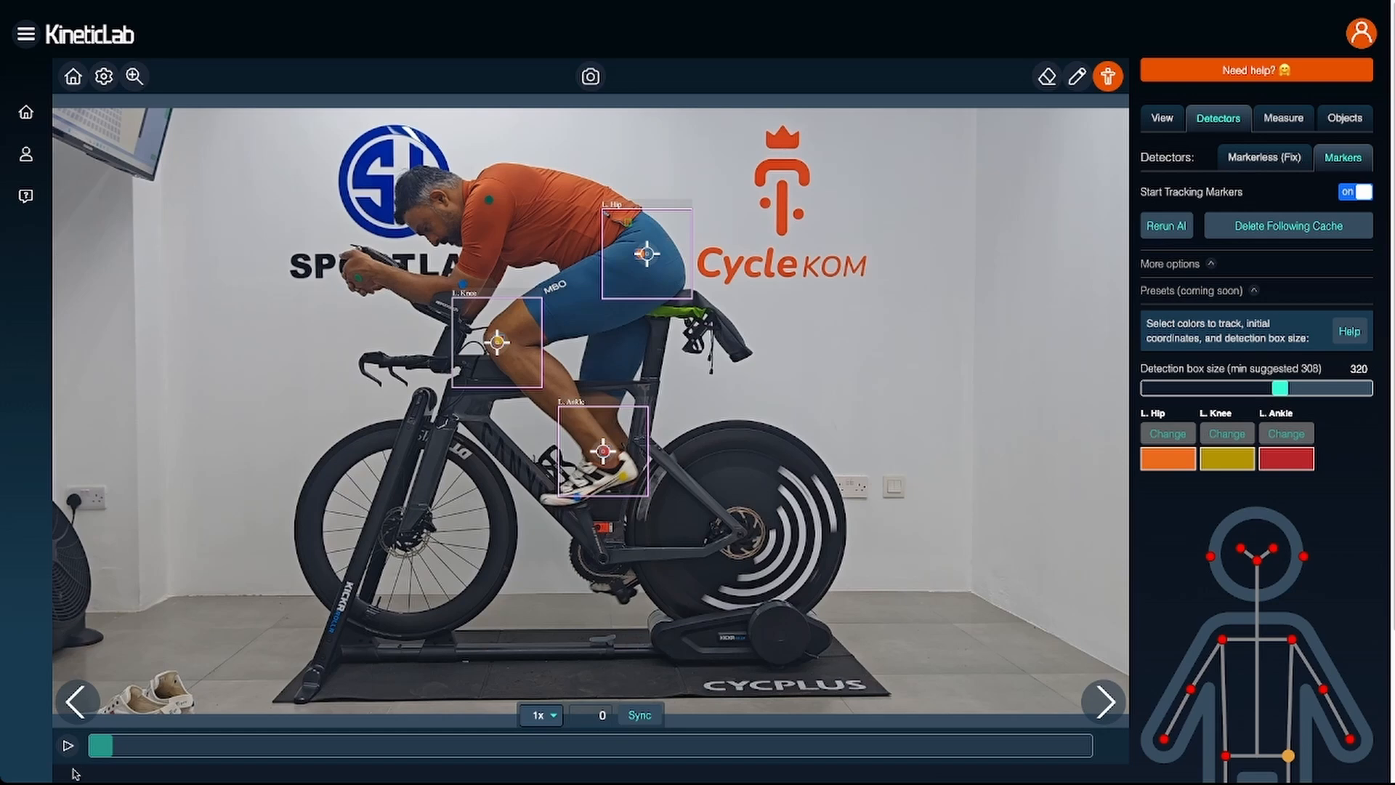
pyautogui.click(68, 745)
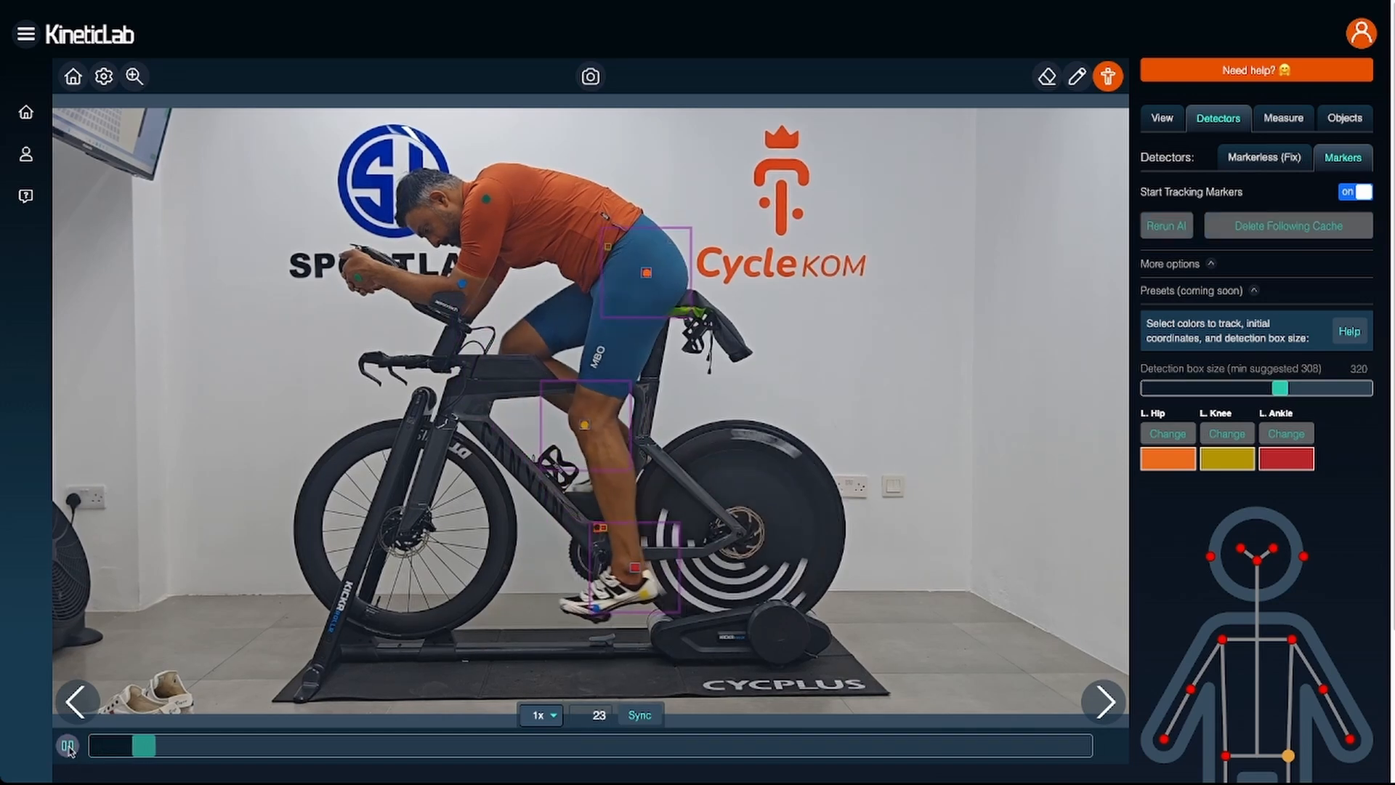
pyautogui.click(68, 745)
pyautogui.click(1163, 120)
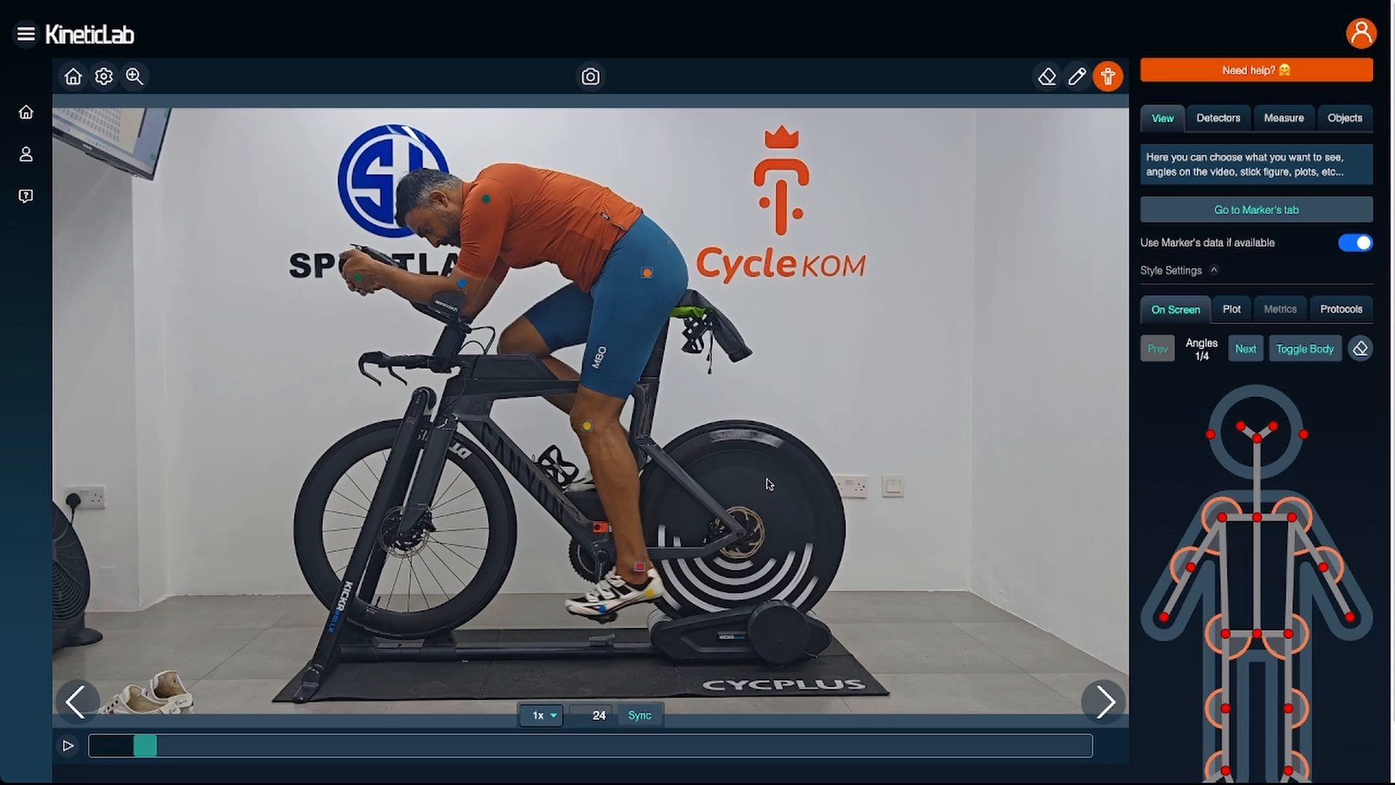
pyautogui.click(1219, 128)
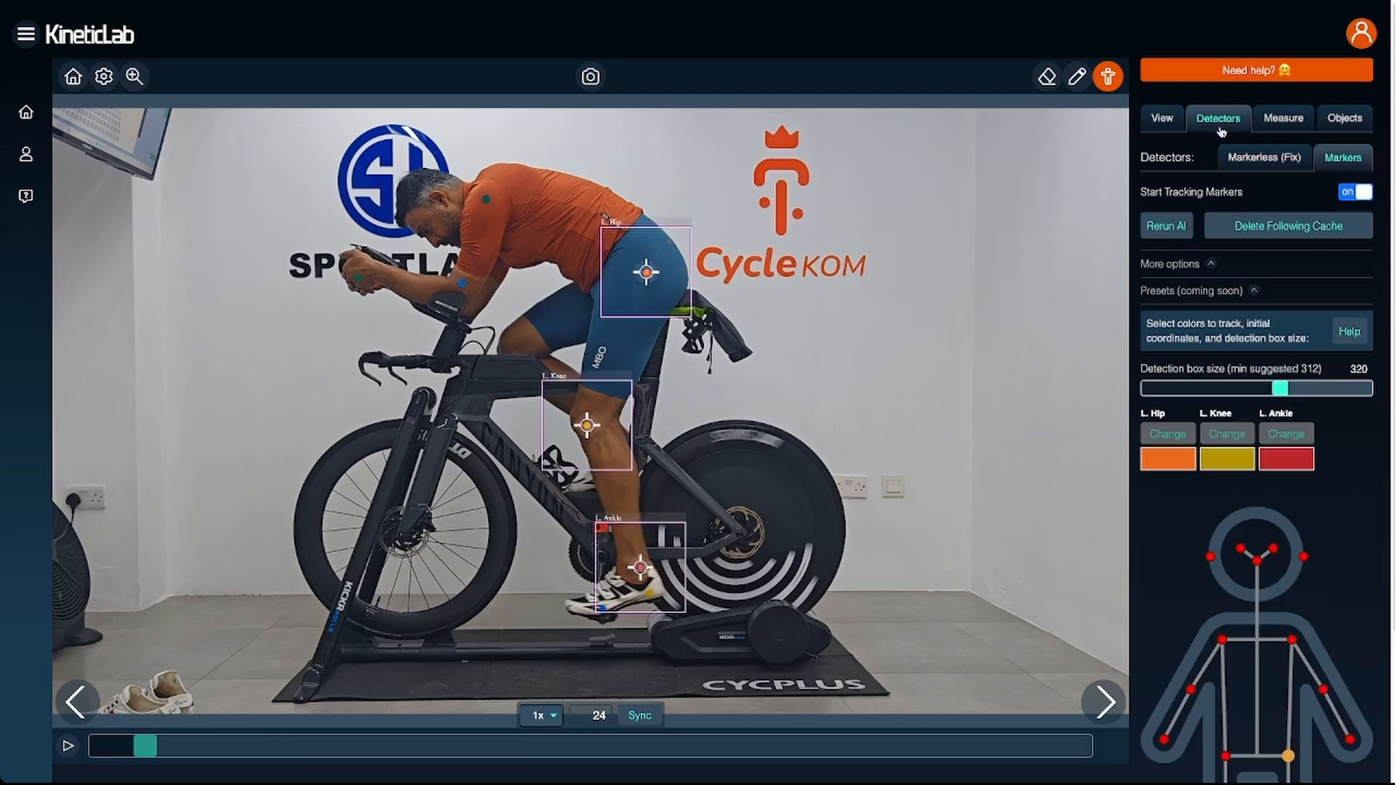